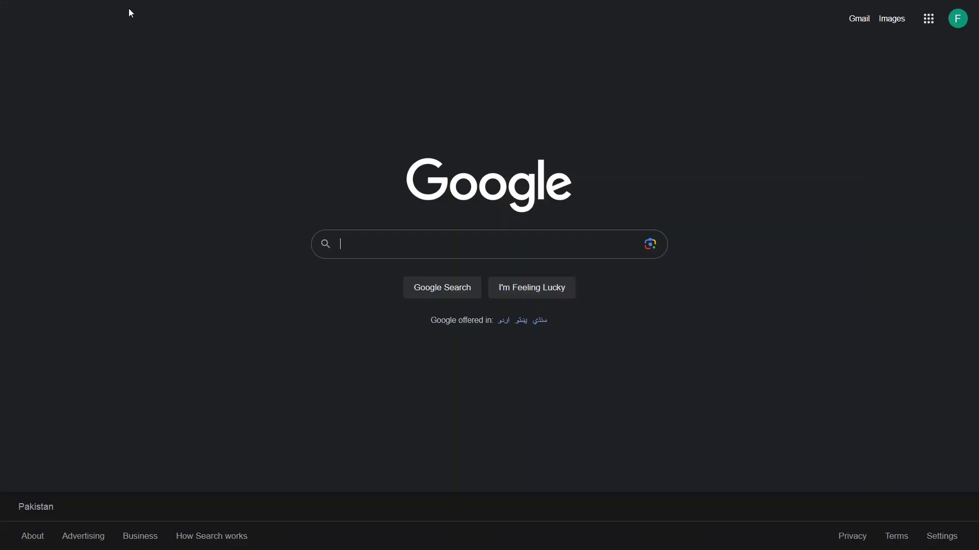
Step: Search Google for '000webhost' and open the official 000WebHost result
{"action": "type", "text": "000"}
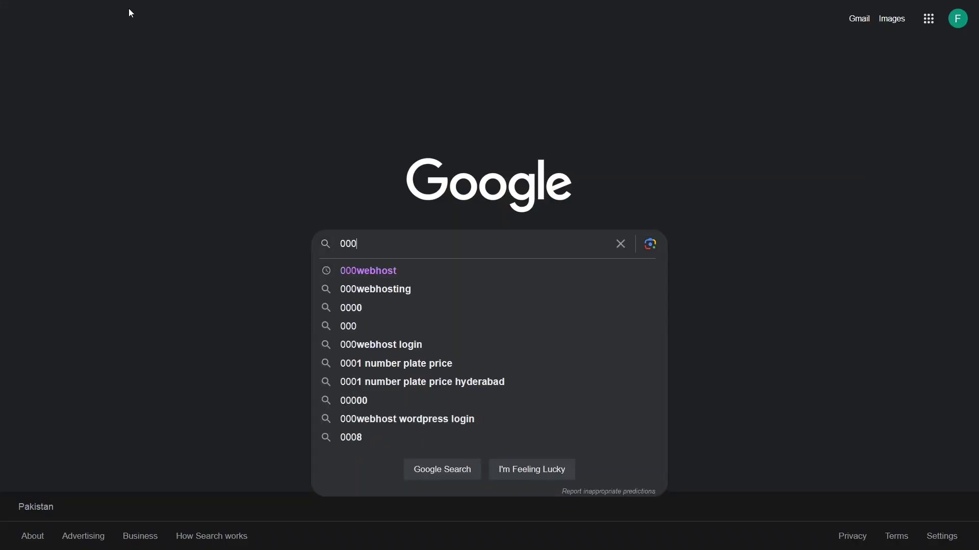
{"action": "key", "text": "Down"}
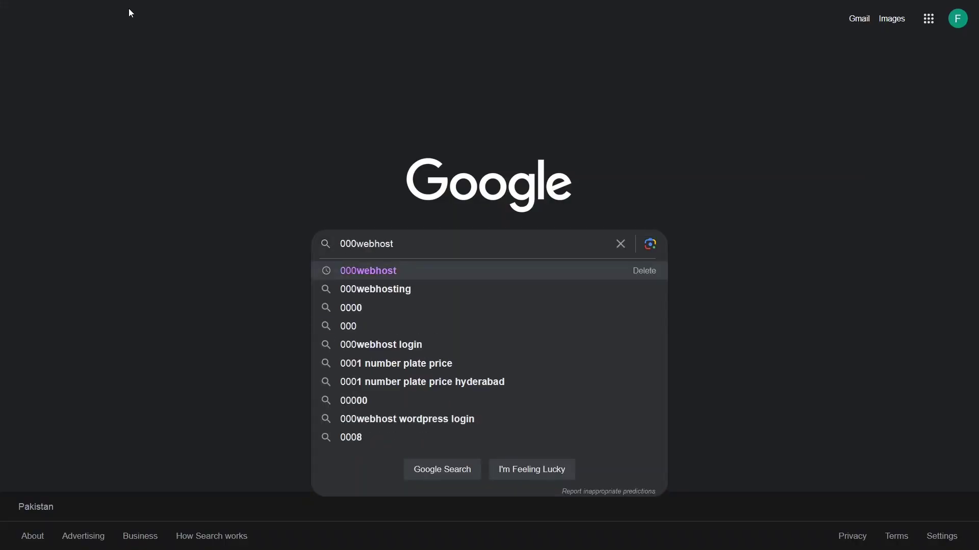
{"action": "key", "text": "Return"}
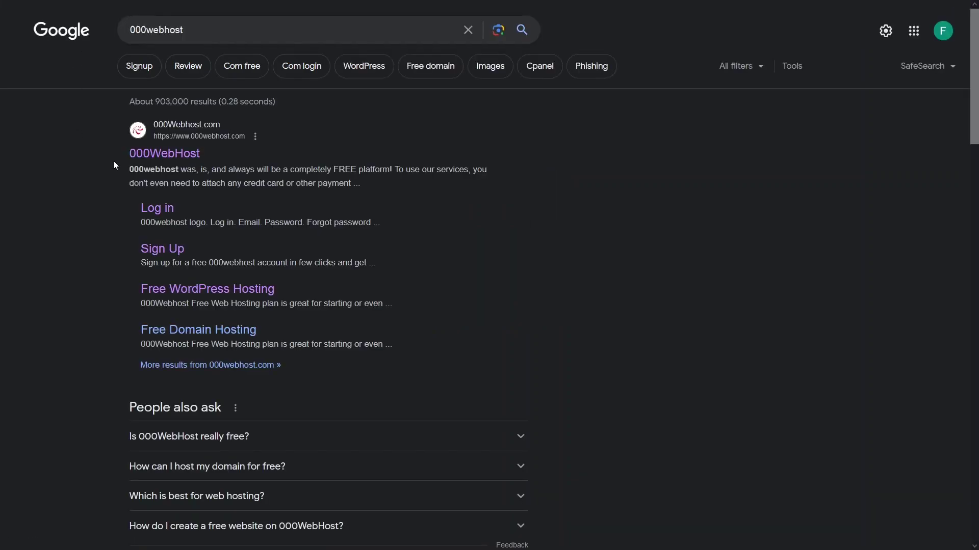
{"action": "left_click", "coordinate": [146, 155]}
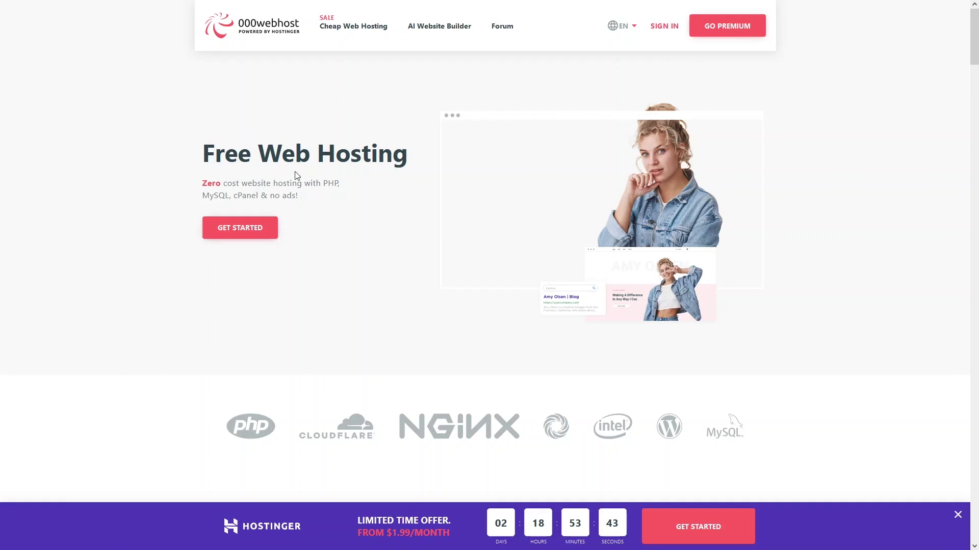
Step: Jump to the hosting plans and choose Free Sign Up on the $0.00/mo Free Web Hosting plan
{"action": "left_click", "coordinate": [219, 227]}
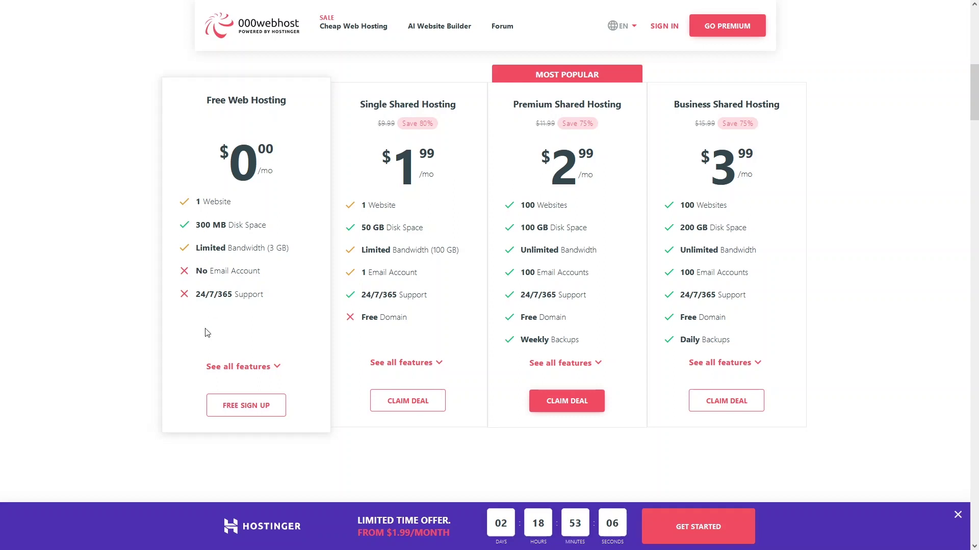
{"action": "left_click", "coordinate": [265, 415]}
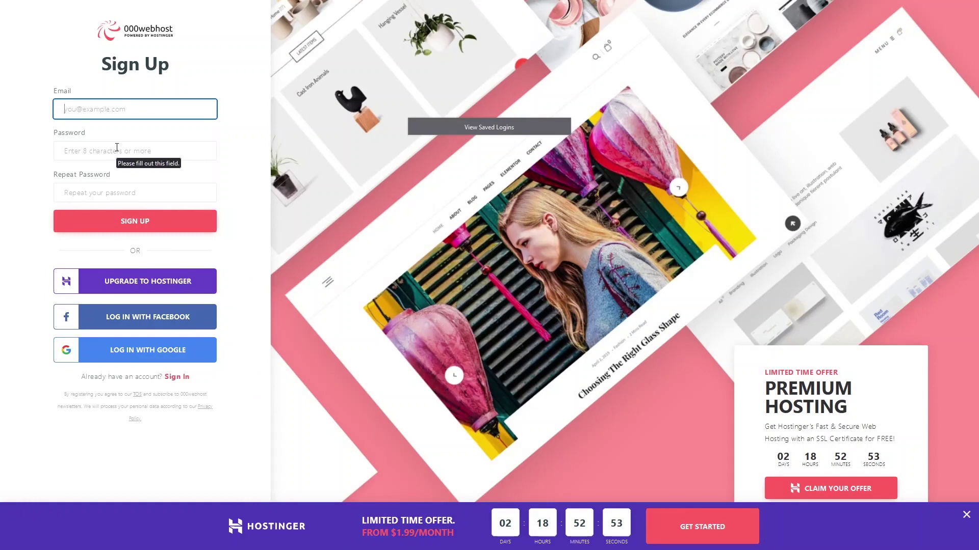
Step: Log in with Google and create the new hulkier-minds website with a pasted password
{"action": "left_click", "coordinate": [143, 357]}
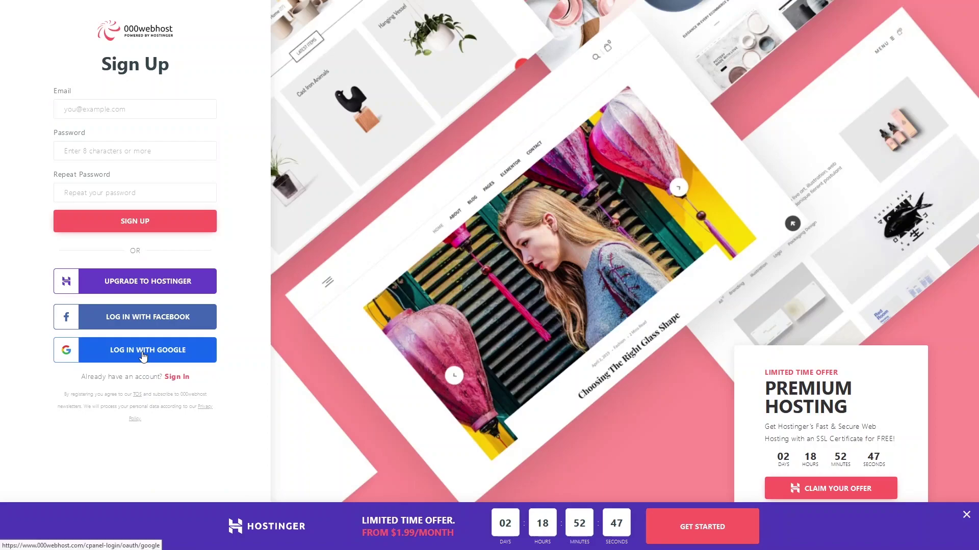
{"action": "left_click", "coordinate": [143, 356]}
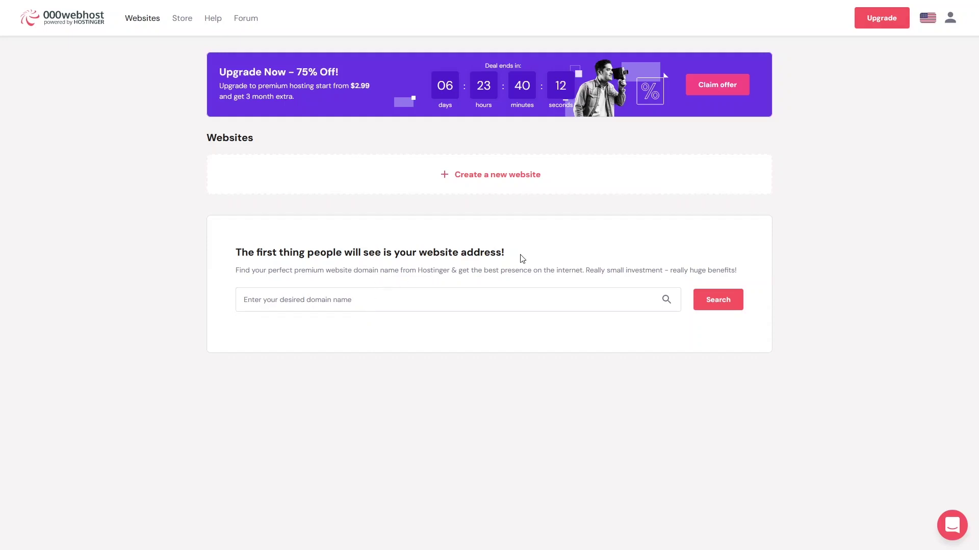
{"action": "left_click", "coordinate": [488, 183]}
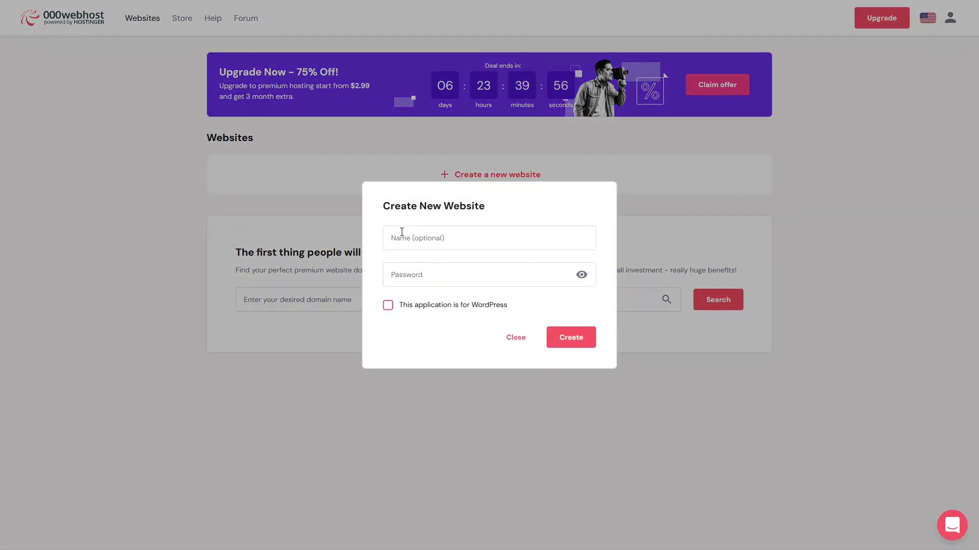
{"action": "left_click", "coordinate": [410, 269]}
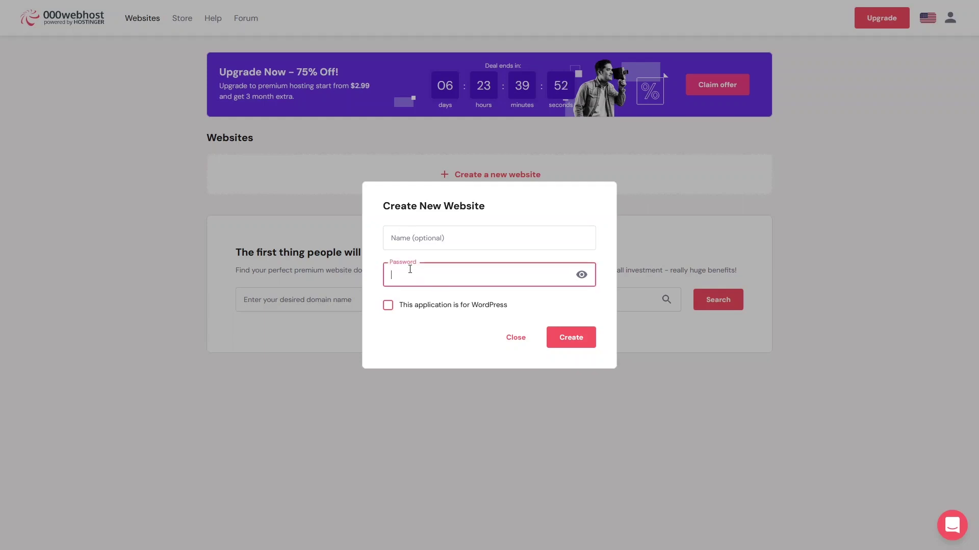
{"action": "key", "text": "ctrl+v"}
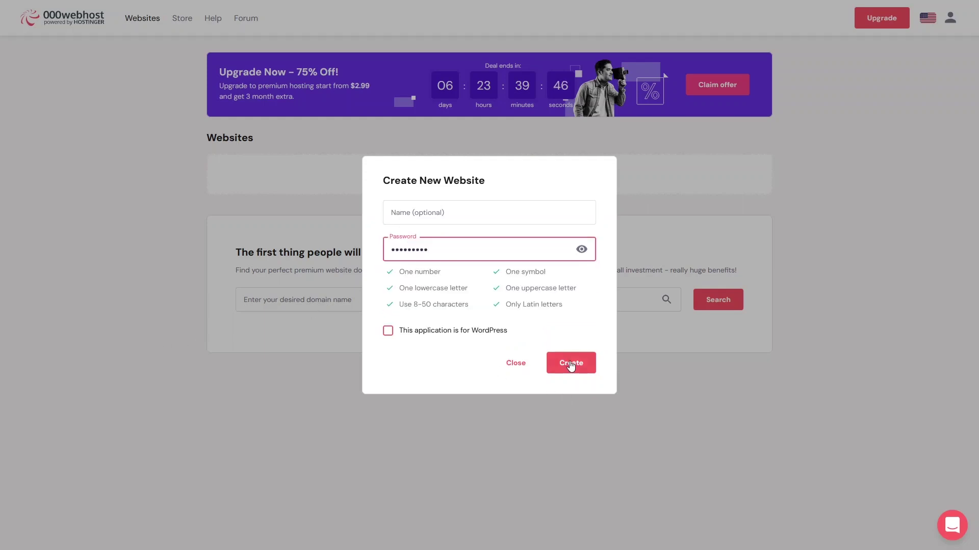
{"action": "left_click", "coordinate": [571, 363]}
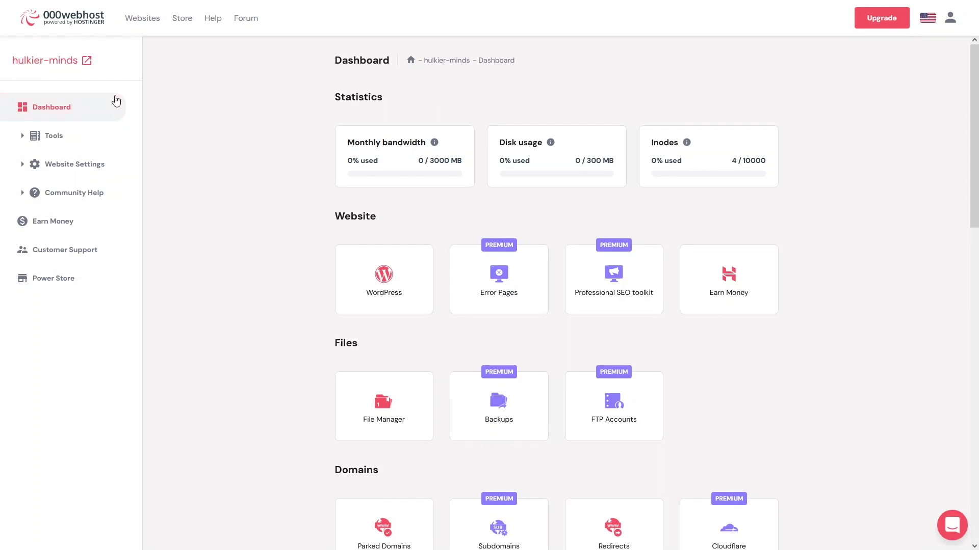
Step: Preview the live hulkier-minds site in a new tab, then scroll the dashboard's Website, Files, Domains tools
{"action": "left_click", "coordinate": [53, 65]}
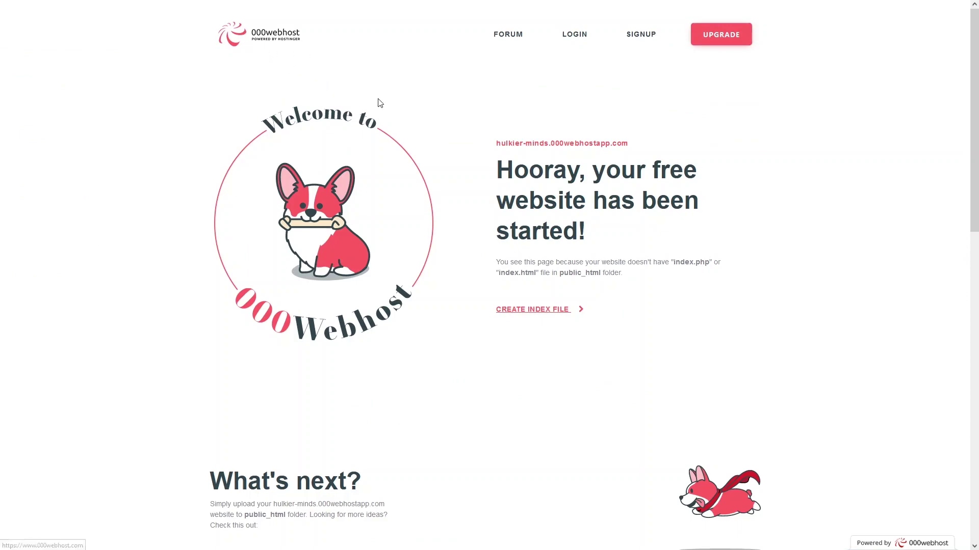
{"action": "scroll", "coordinate": [383, 112], "scroll_direction": "down", "scroll_amount": 6}
{"action": "scroll", "coordinate": [414, 334], "scroll_direction": "up", "scroll_amount": 6}
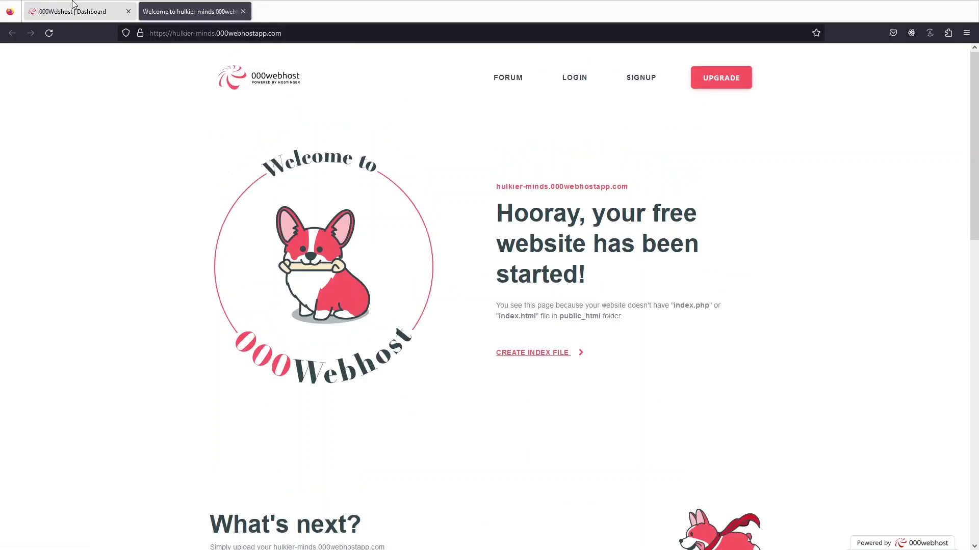
{"action": "left_click", "coordinate": [72, 4]}
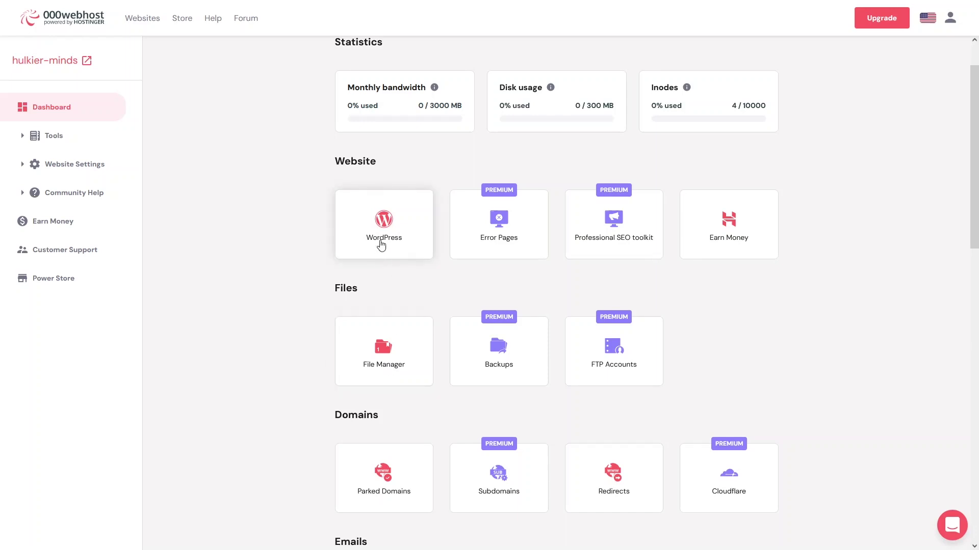
{"action": "scroll", "coordinate": [324, 301], "scroll_direction": "down", "scroll_amount": 2}
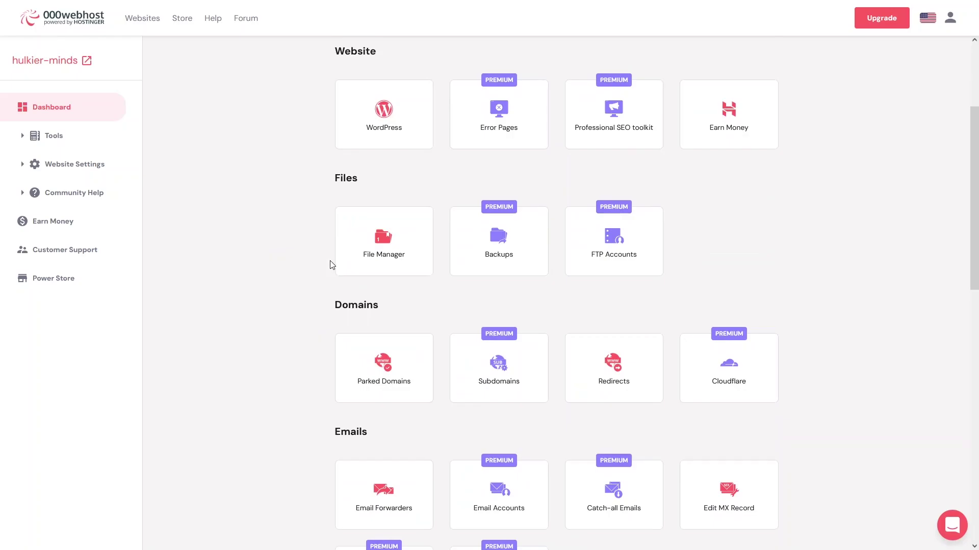
Step: Upload index.html, style.css and styled-index.html into public_html via File Manager
{"action": "left_click", "coordinate": [381, 243]}
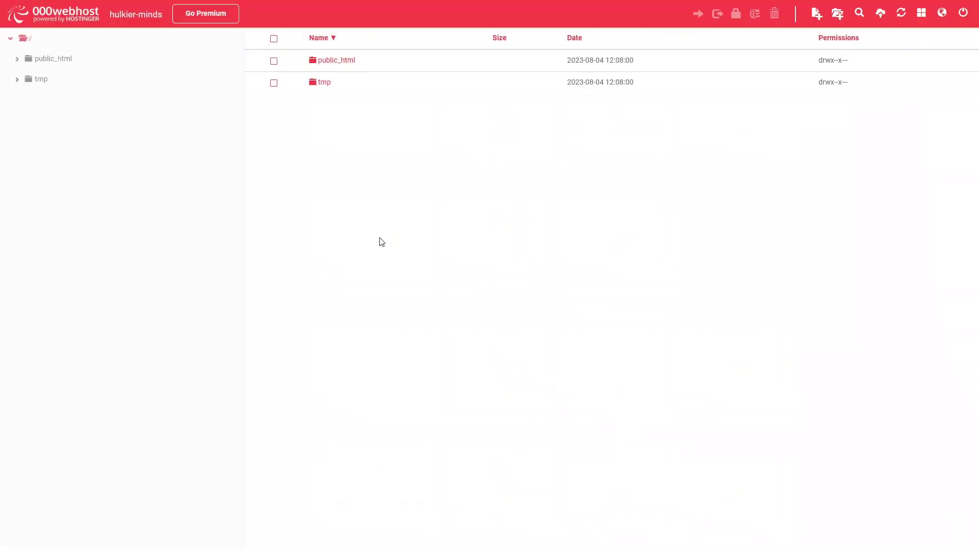
{"action": "double_click", "coordinate": [328, 63]}
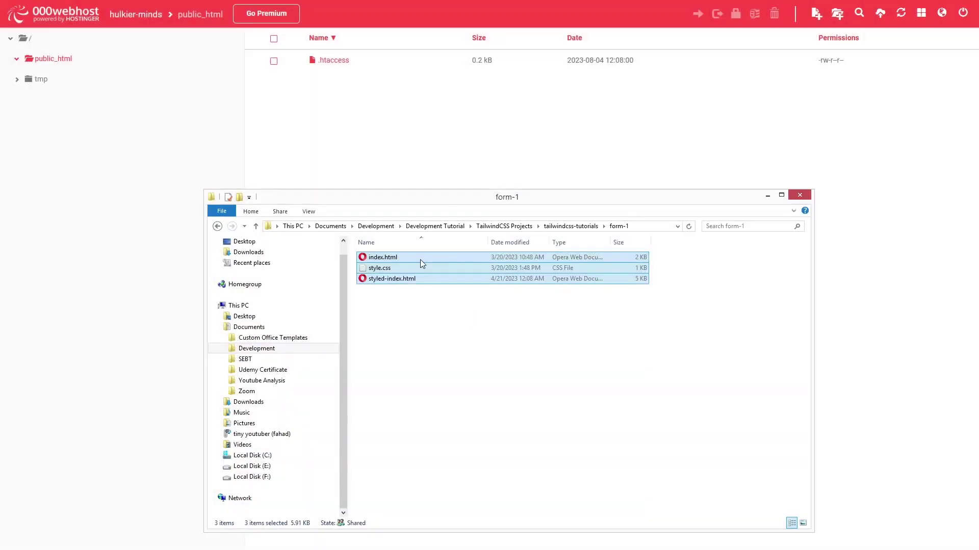
{"action": "left_click_drag", "start_coordinate": [420, 259], "coordinate": [391, 166]}
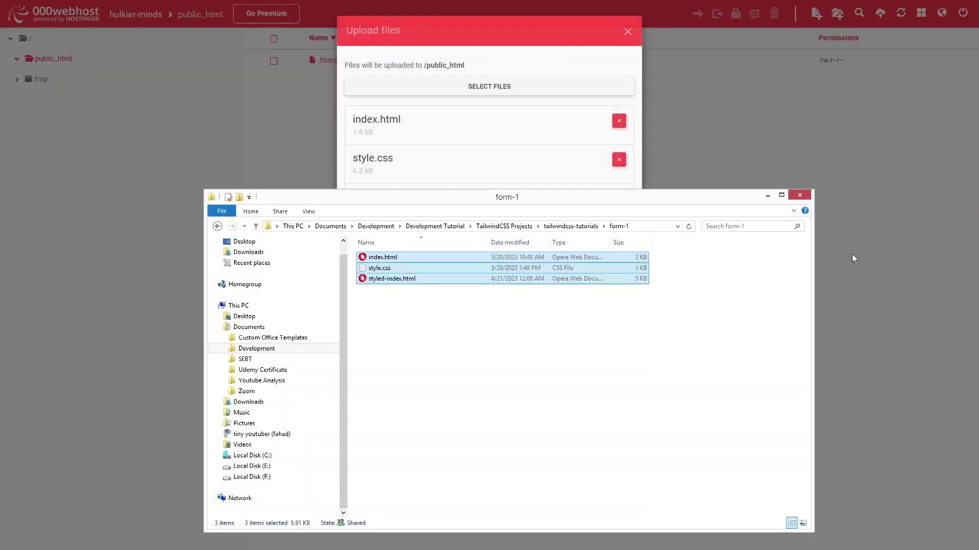
{"action": "left_click", "coordinate": [800, 199]}
{"action": "left_click", "coordinate": [615, 258]}
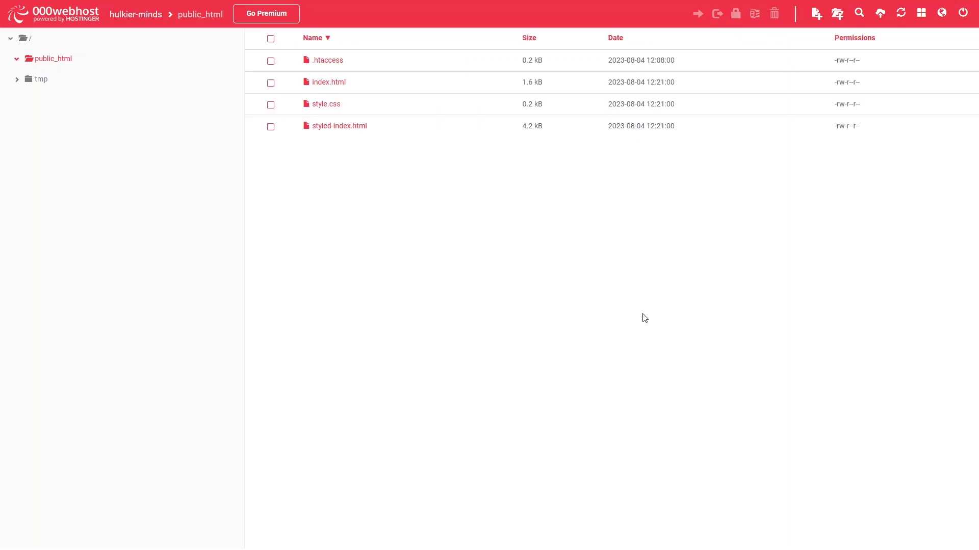
Step: View index.html in the browser as the Interests Survey form, then return to File Manager
{"action": "left_click", "coordinate": [489, 83]}
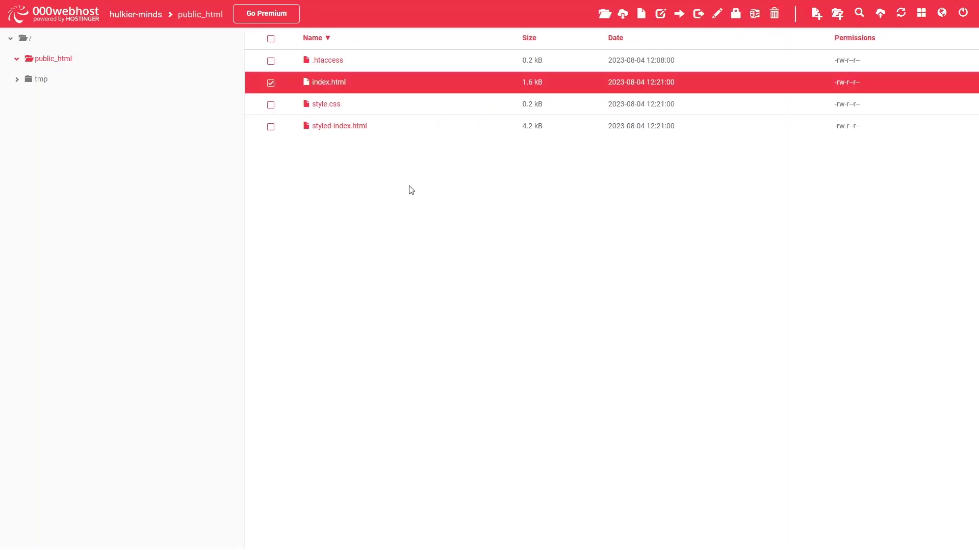
{"action": "right_click", "coordinate": [337, 88]}
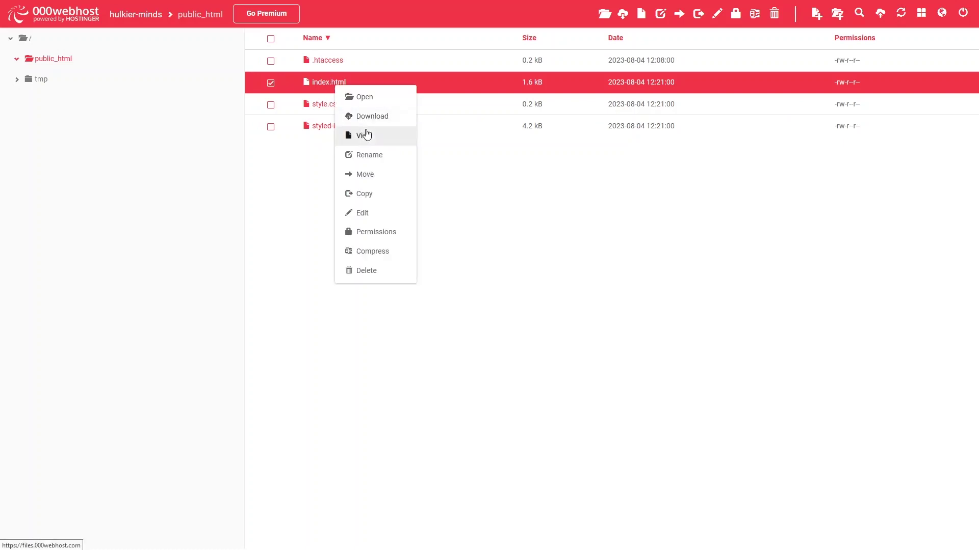
{"action": "left_click", "coordinate": [365, 135]}
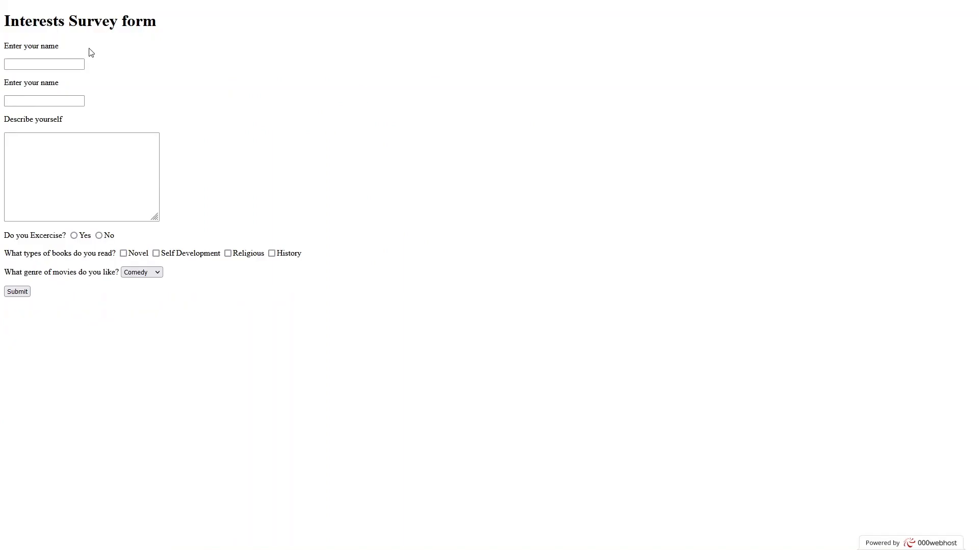
{"action": "left_click", "coordinate": [168, 6]}
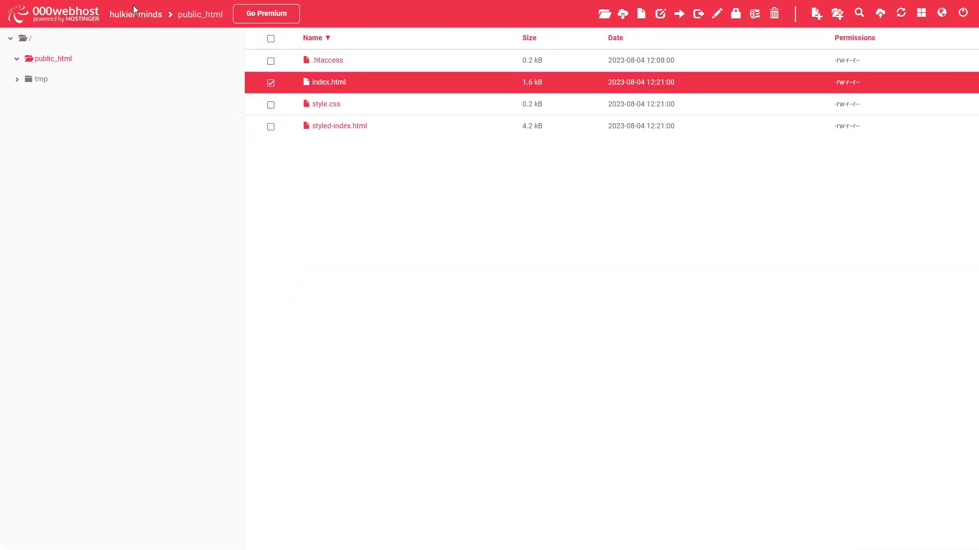
Step: Delete index.html, style.css and styled-index.html from public_html, leaving only .htaccess
{"action": "left_click", "coordinate": [64, 6]}
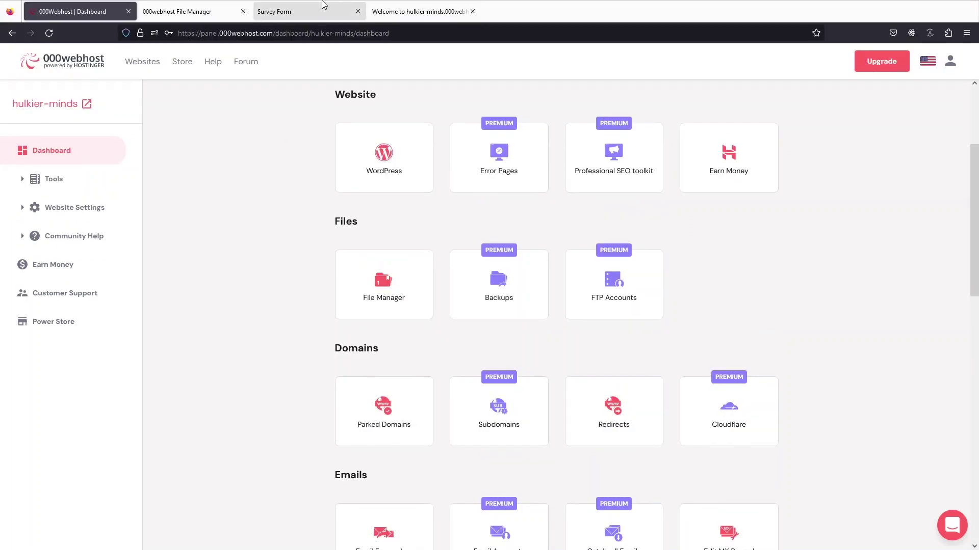
{"action": "left_click", "coordinate": [323, 5]}
{"action": "left_click", "coordinate": [197, 10]}
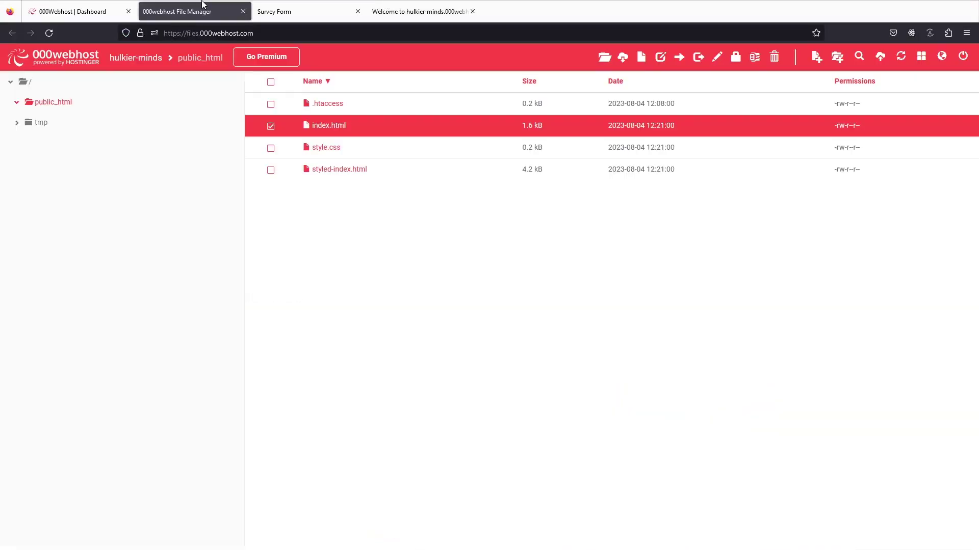
{"action": "left_click", "coordinate": [271, 126]}
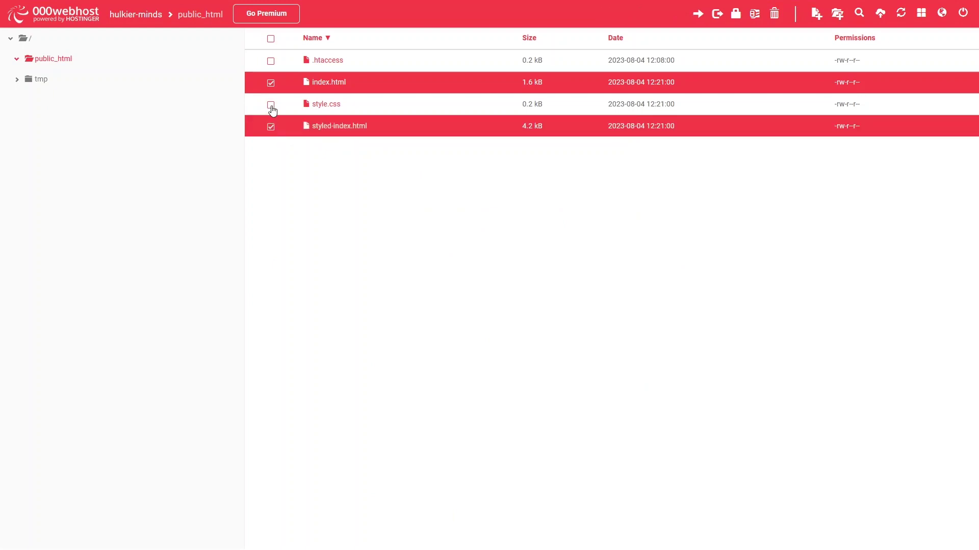
{"action": "left_click", "coordinate": [270, 104]}
{"action": "left_click", "coordinate": [773, 15]}
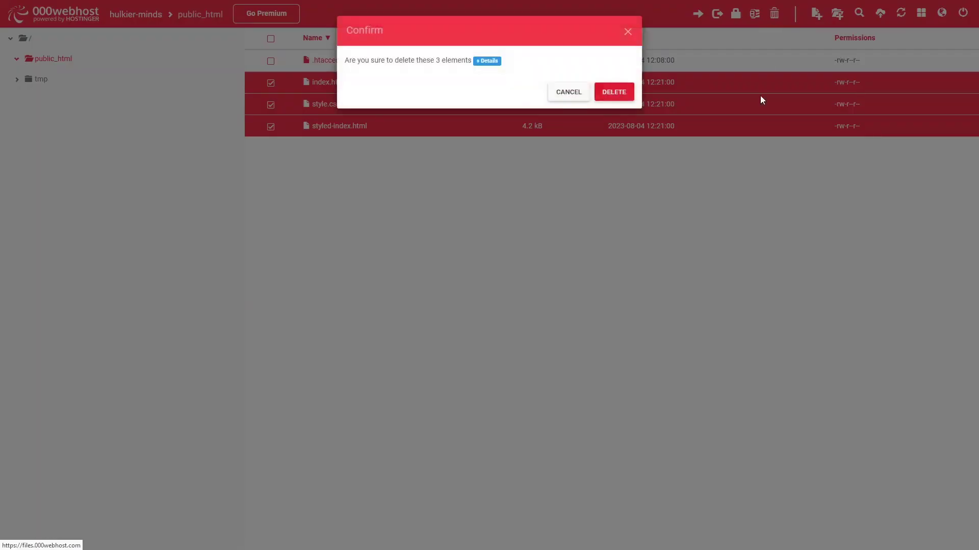
{"action": "left_click", "coordinate": [604, 93]}
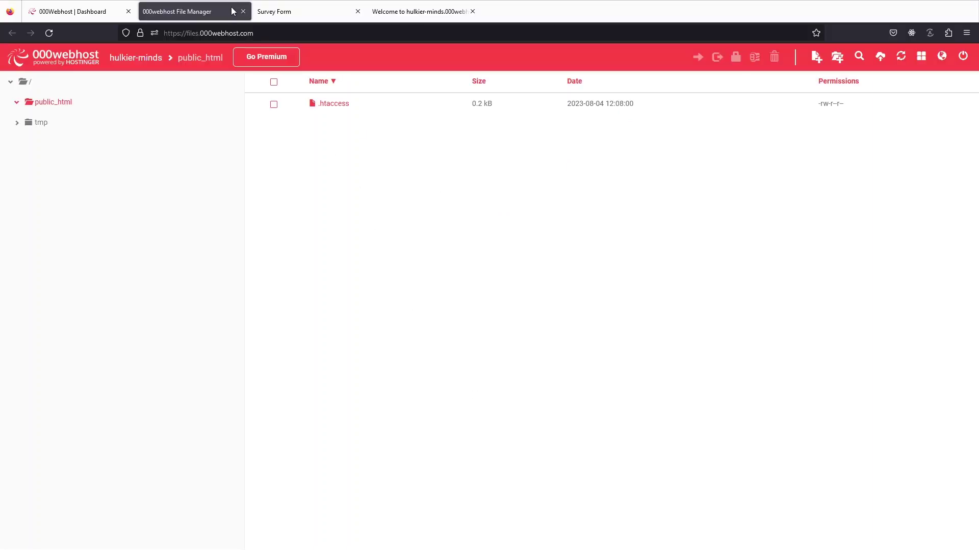
Step: Close the File Manager, Survey Form and welcome page tabs
{"action": "left_click", "coordinate": [241, 12]}
{"action": "left_click", "coordinate": [245, 12]}
{"action": "left_click", "coordinate": [247, 12]}
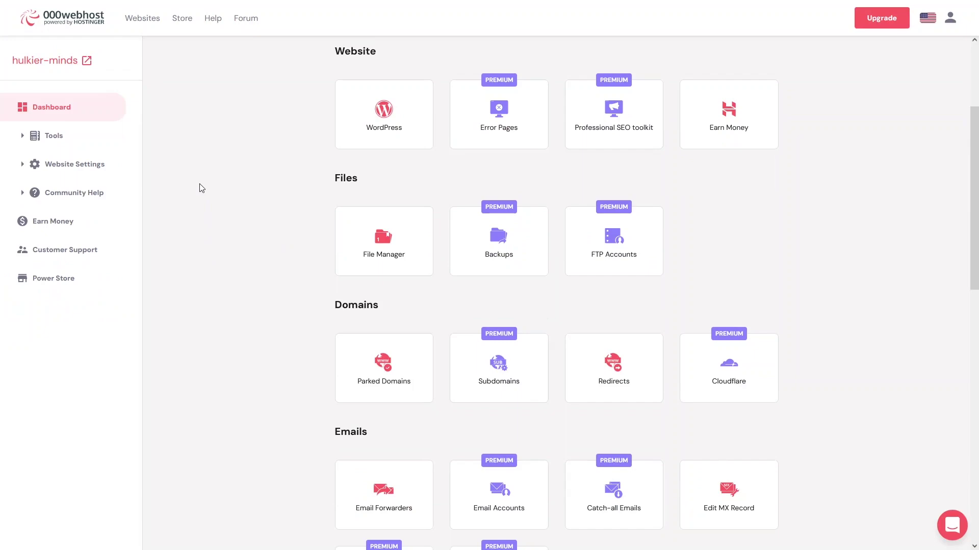
Step: Go through the WordPress Install dialog with username admin and English, then close it
{"action": "left_click", "coordinate": [357, 122]}
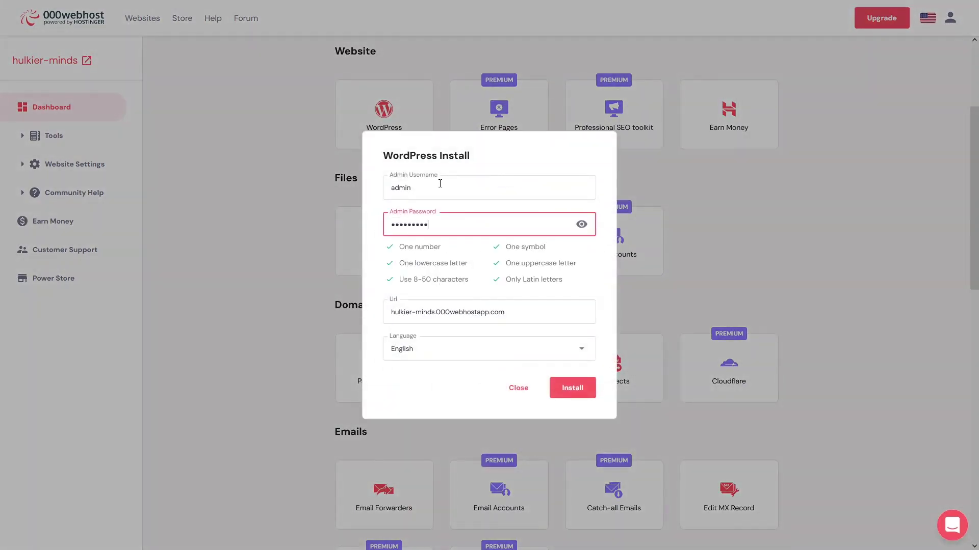
{"action": "left_click_drag", "start_coordinate": [439, 187], "coordinate": [275, 188]}
{"action": "double_click", "coordinate": [456, 226]}
{"action": "left_click", "coordinate": [565, 392]}
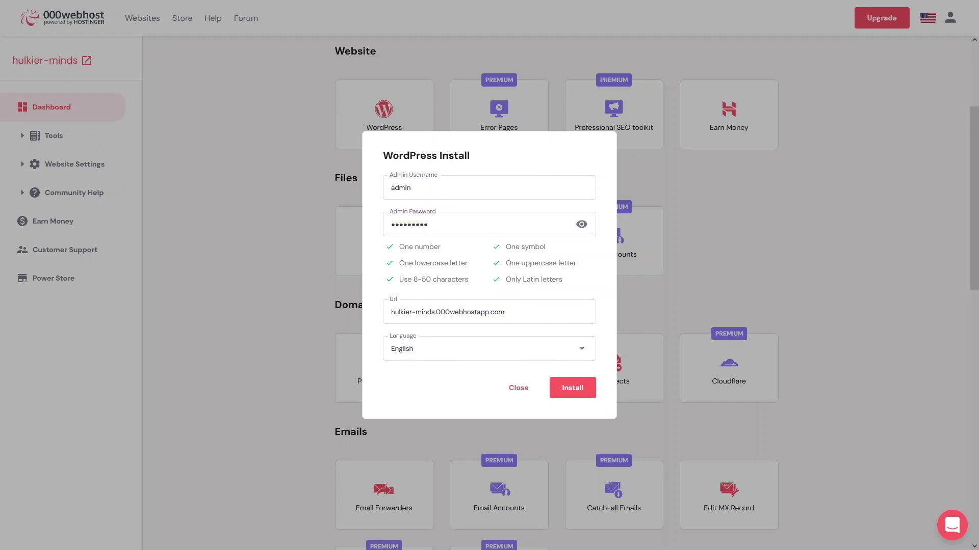
{"action": "left_click", "coordinate": [519, 389]}
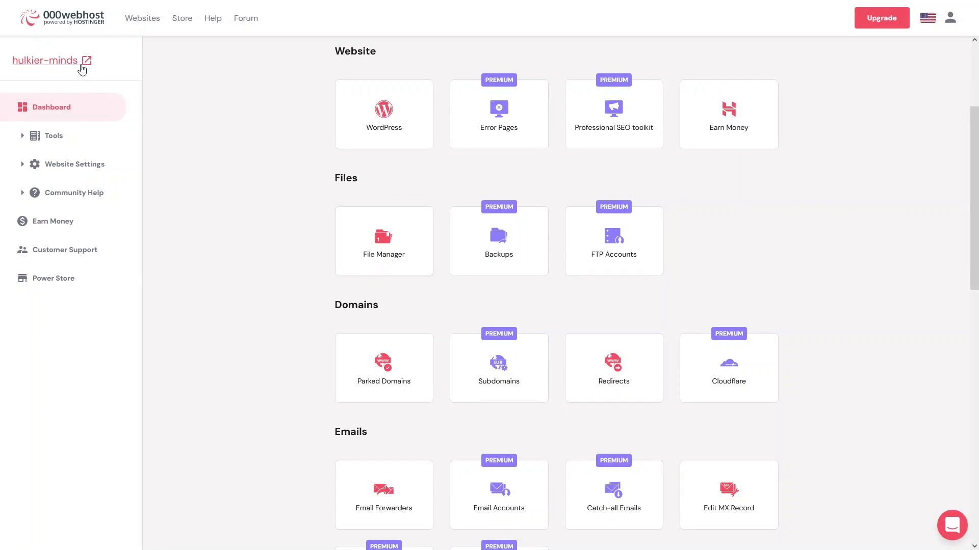
Step: Open the hulkier-minds Hello world! blog fullscreen and load its /wp-admin login page
{"action": "left_click", "coordinate": [65, 60]}
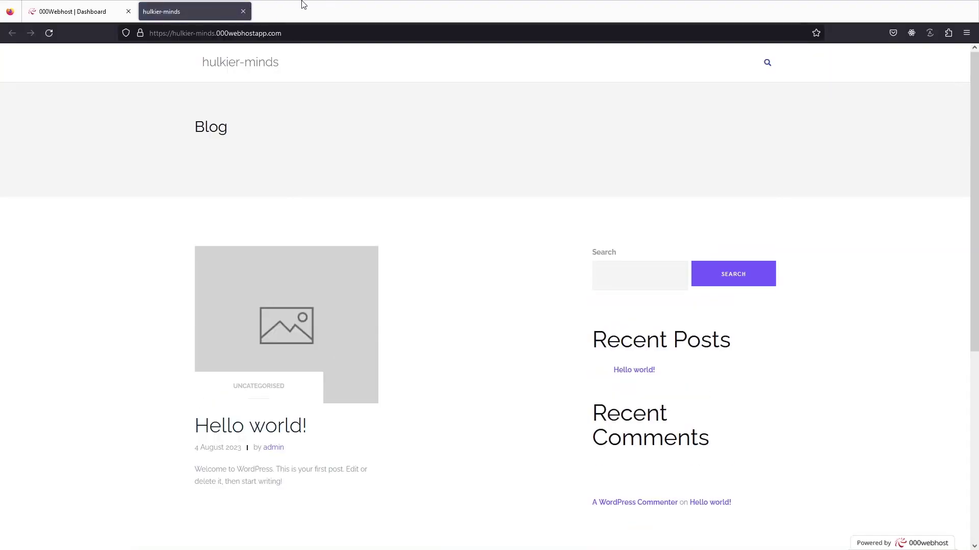
{"action": "key", "text": "F11"}
{"action": "scroll", "coordinate": [307, 137], "scroll_direction": "down", "scroll_amount": 5}
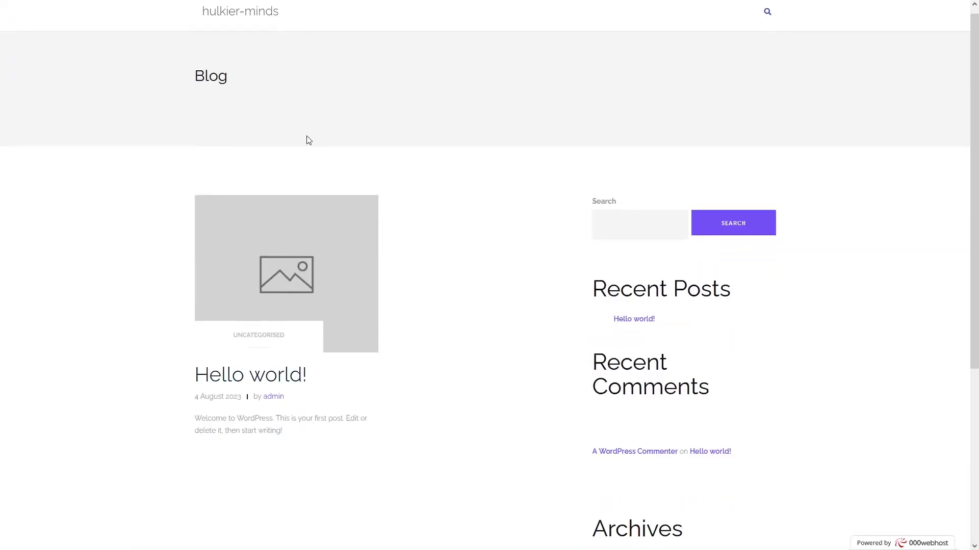
{"action": "scroll", "coordinate": [306, 137], "scroll_direction": "up", "scroll_amount": 5}
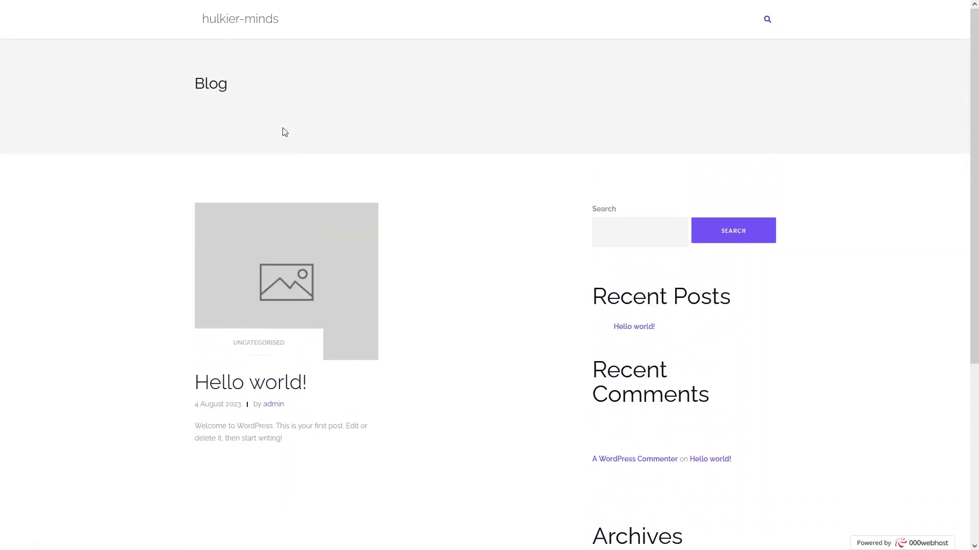
{"action": "left_click", "coordinate": [328, 33]}
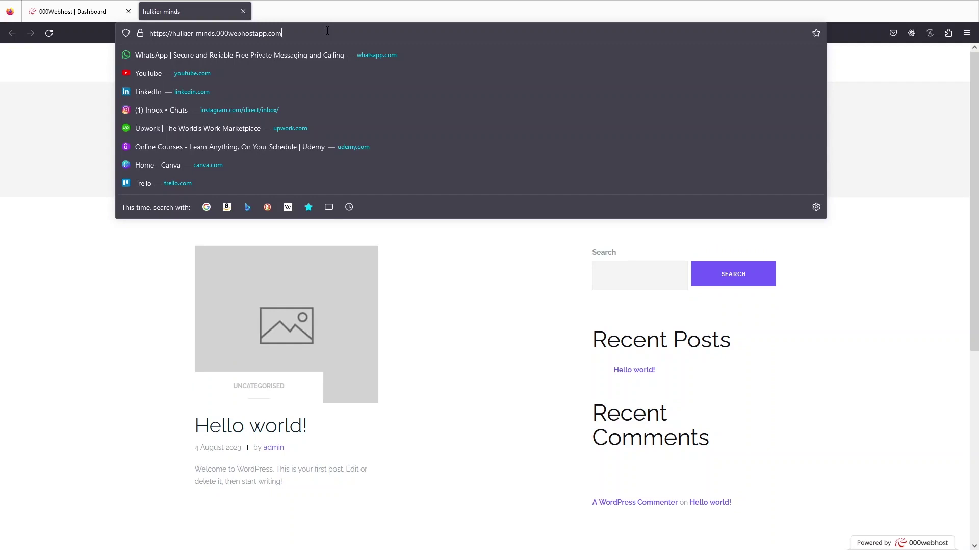
{"action": "type", "text": "/"}
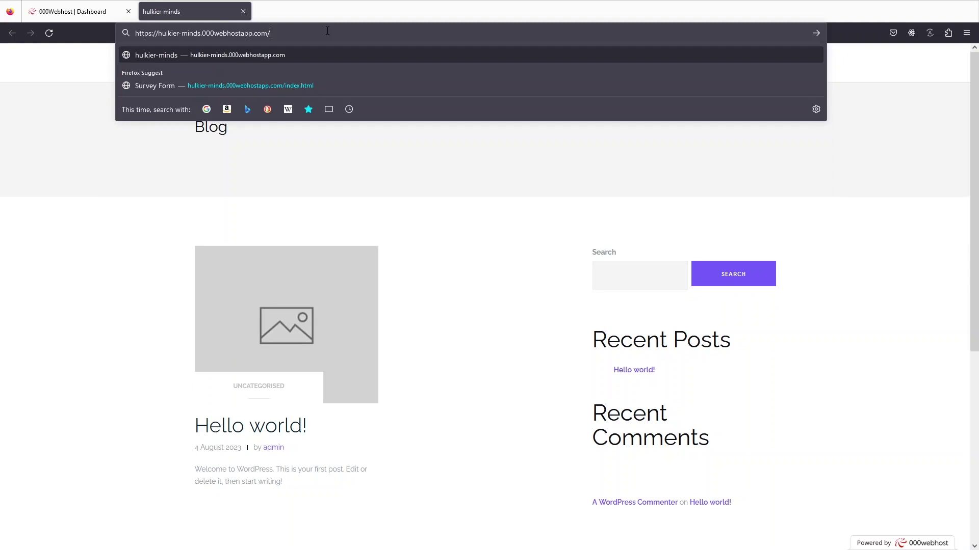
{"action": "type", "text": "wp-"}
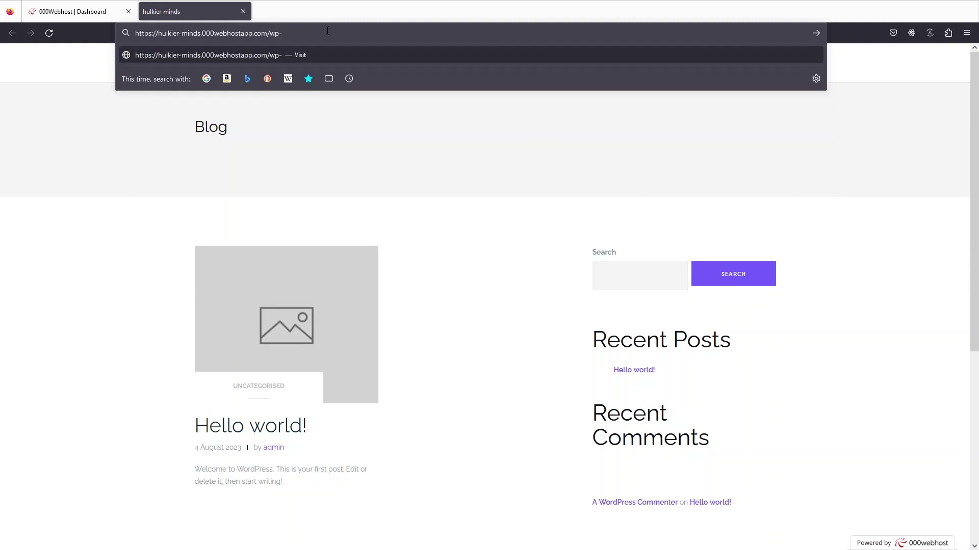
{"action": "type", "text": "admin"}
{"action": "key", "text": "Return"}
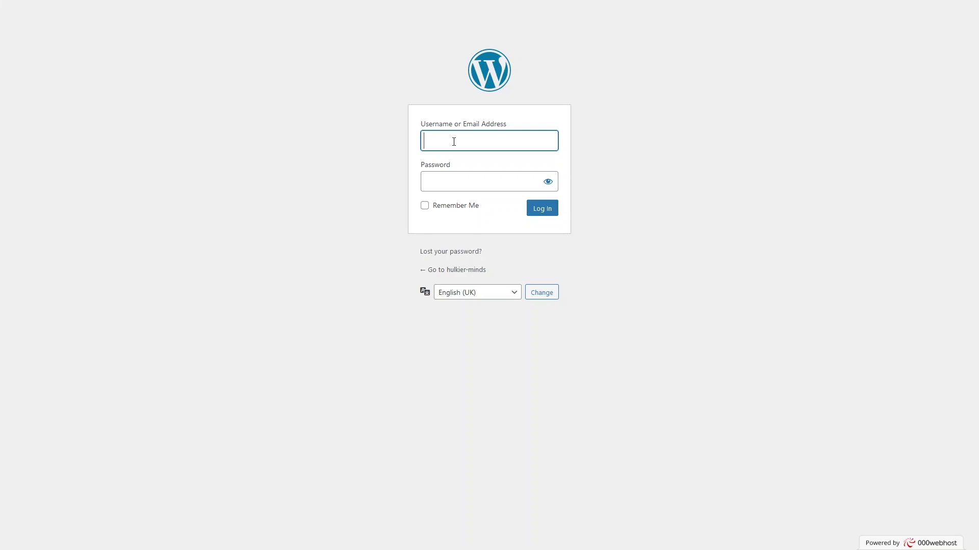
Step: Log in to WordPress admin as admin and decline saving the password
{"action": "type", "text": "admin"}
{"action": "key", "text": "Tab"}
{"action": "type", "text": "•••••••••"}
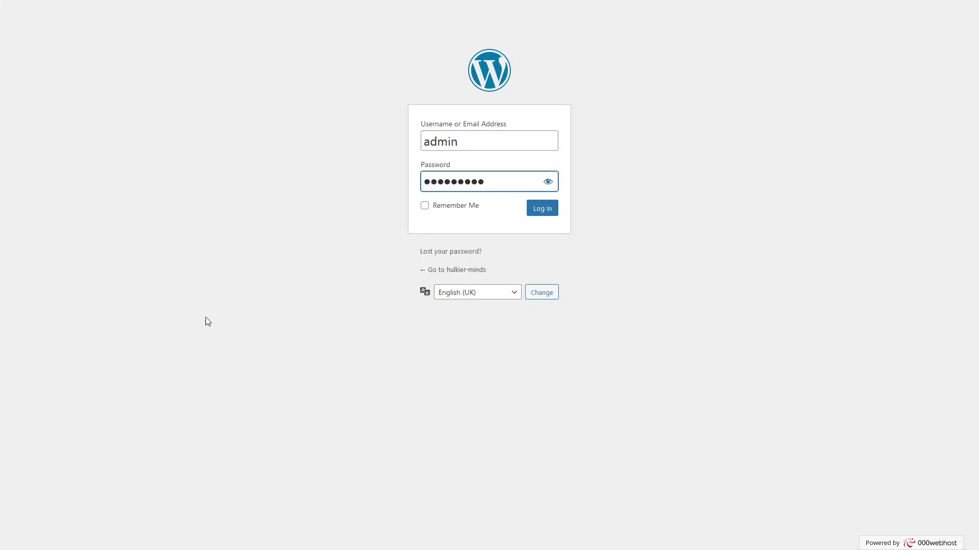
{"action": "left_click", "coordinate": [542, 209]}
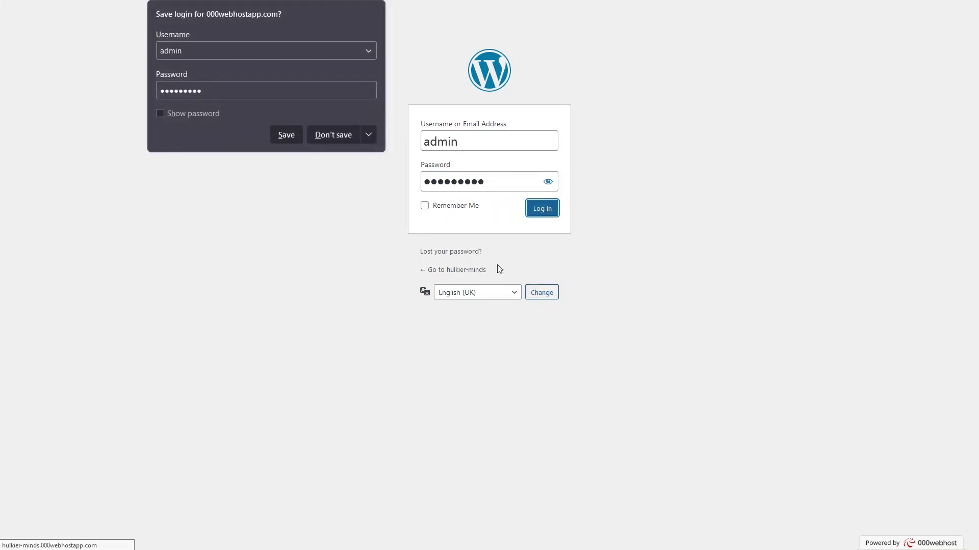
{"action": "left_click", "coordinate": [334, 135]}
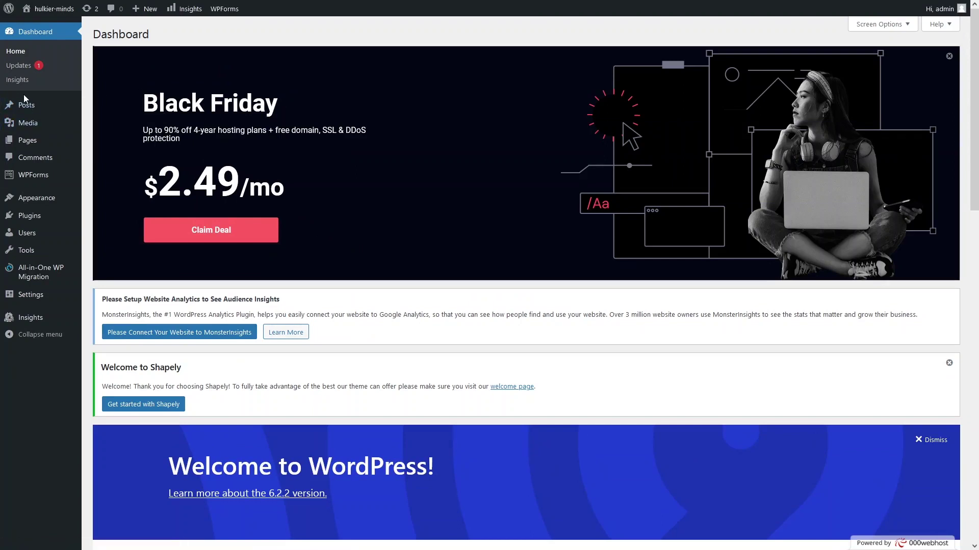
Step: Look over the WordPress admin sidebar menus, then return to the 000webhost dashboard
{"action": "mouse_move", "coordinate": [31, 110]}
{"action": "mouse_move", "coordinate": [36, 140]}
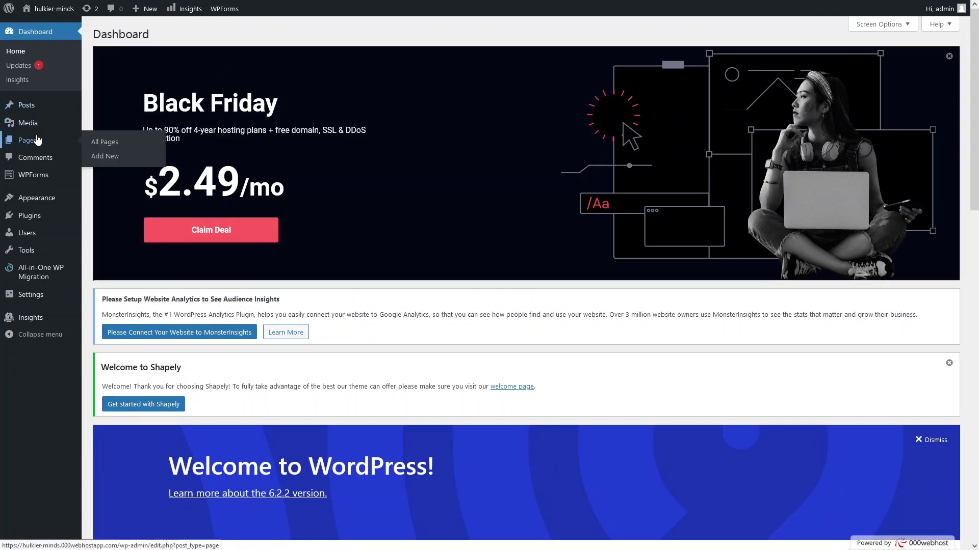
{"action": "mouse_move", "coordinate": [27, 202]}
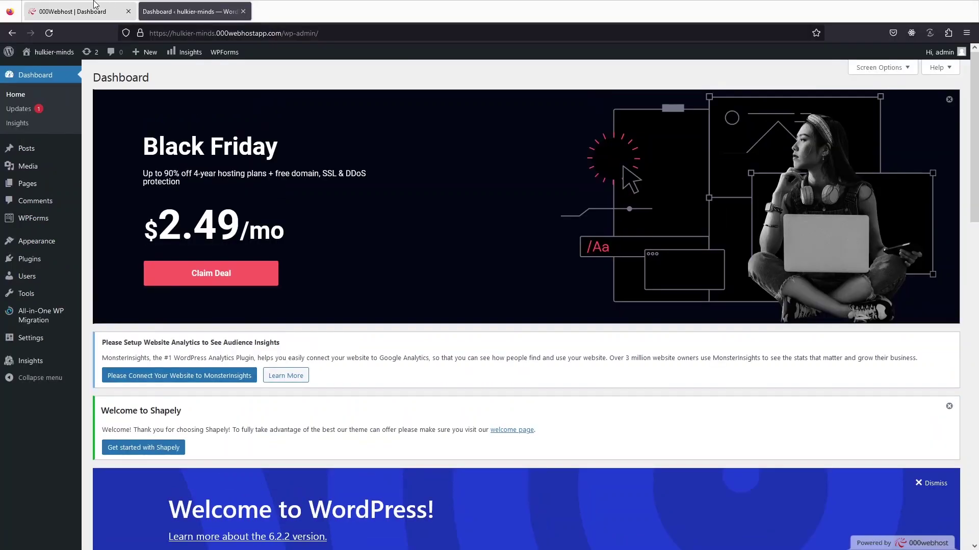
{"action": "left_click", "coordinate": [94, 7]}
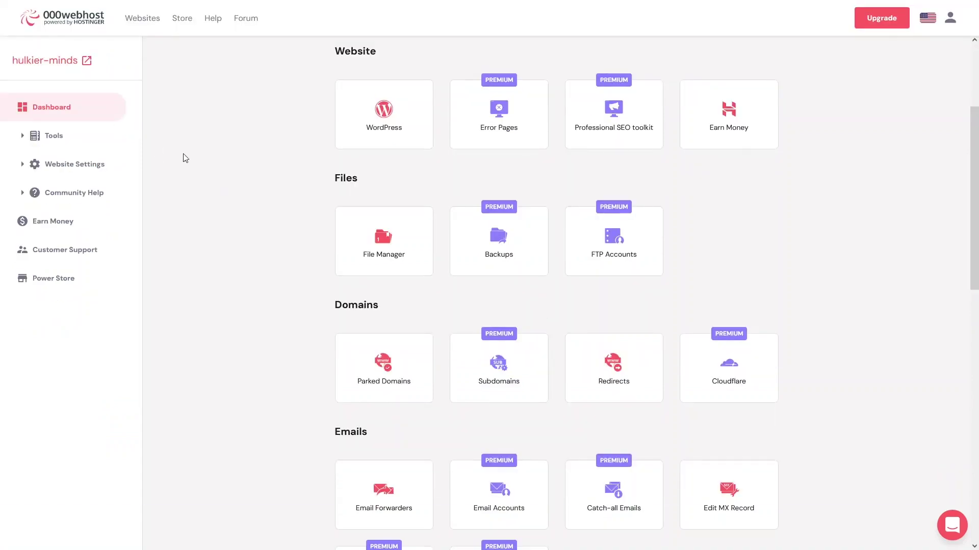
Step: Open the empty Domains page via Tools > Set Web Address, with File Manager in another tab
{"action": "left_click", "coordinate": [57, 137]}
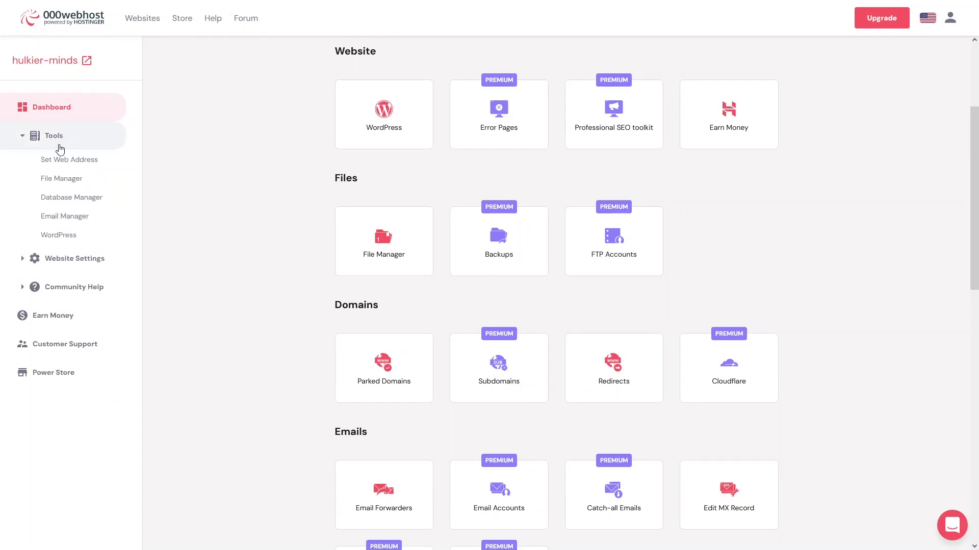
{"action": "left_click", "coordinate": [59, 164]}
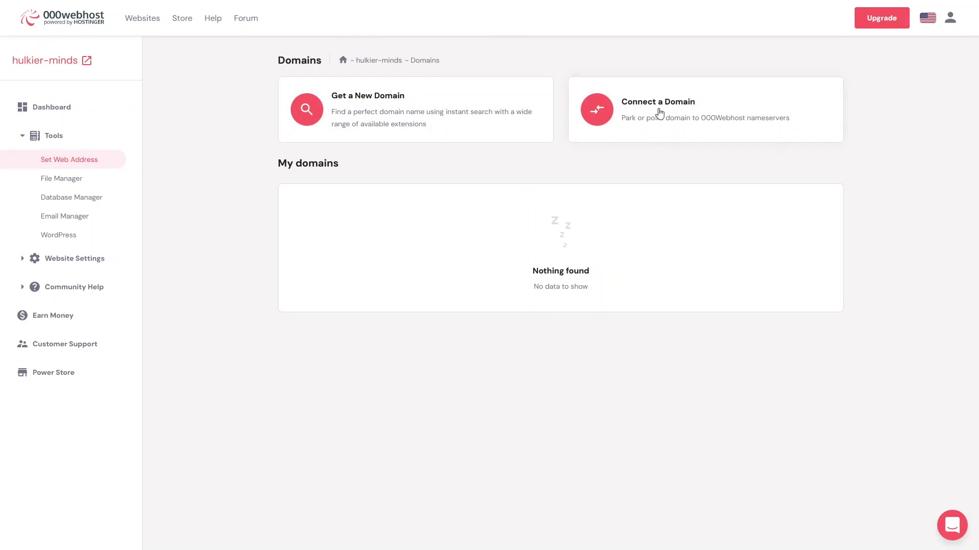
{"action": "left_click", "coordinate": [67, 183]}
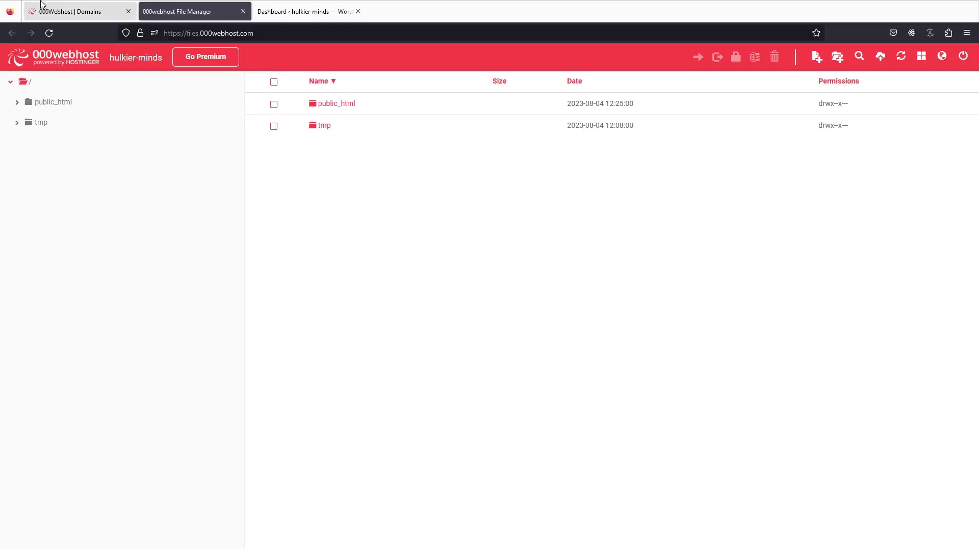
{"action": "left_click", "coordinate": [82, 9]}
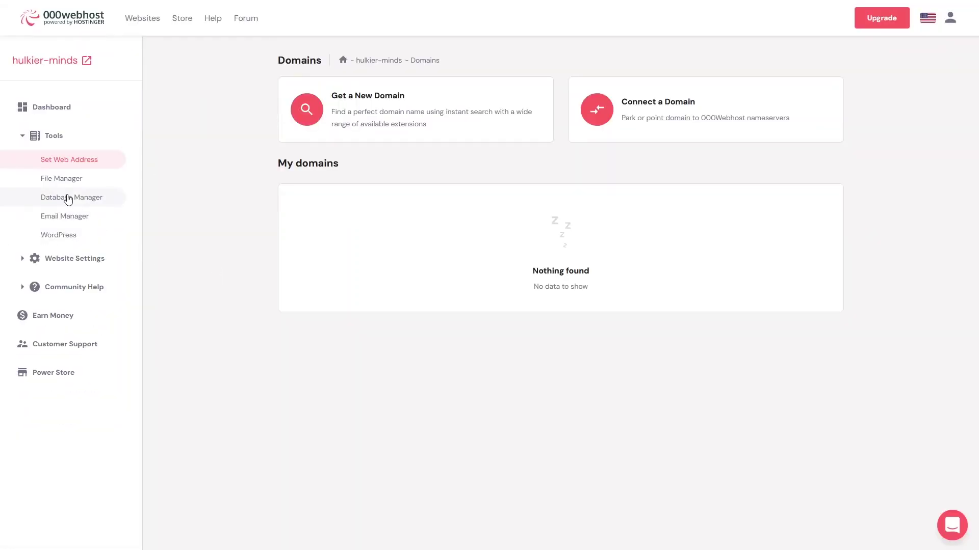
Step: Open the Database Manager and view the database row's ••• actions menu
{"action": "left_click", "coordinate": [69, 198]}
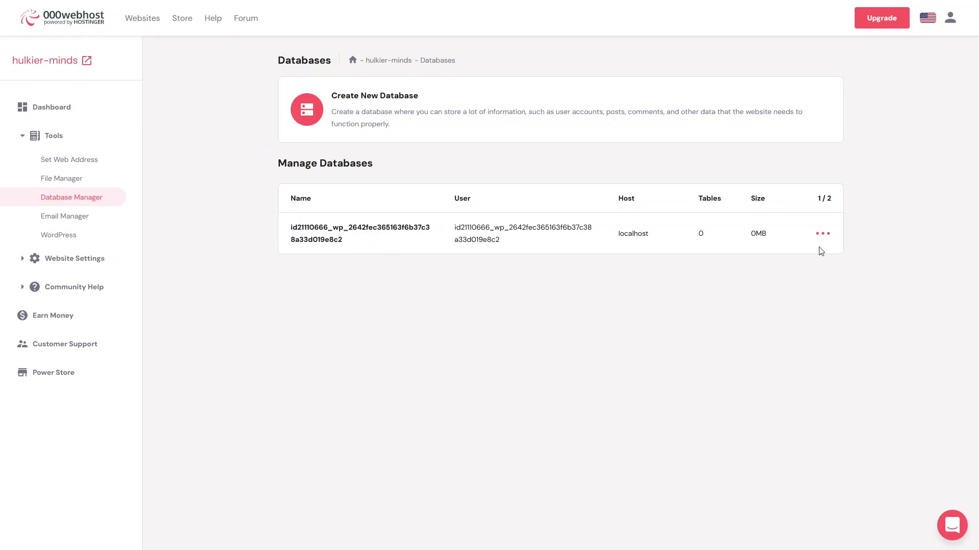
{"action": "left_click", "coordinate": [824, 235]}
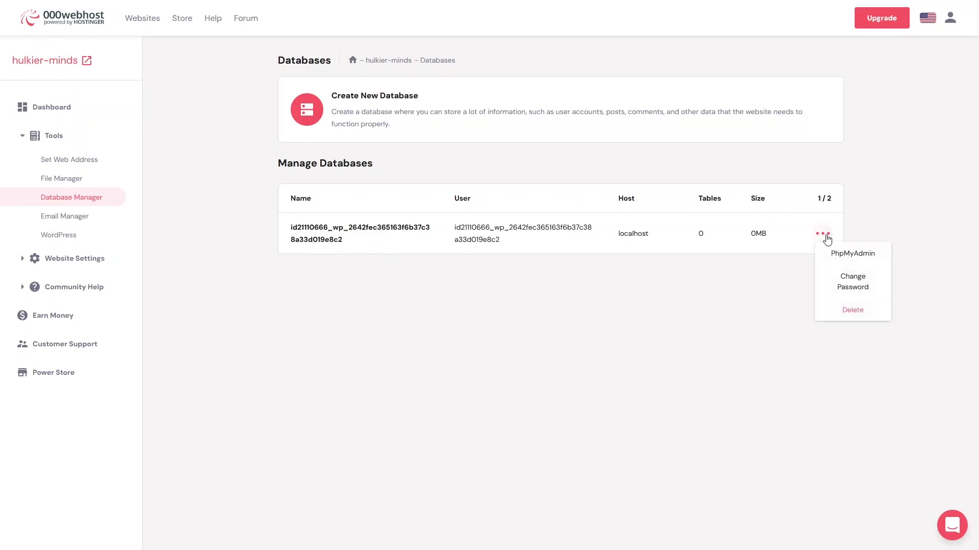
{"action": "left_click", "coordinate": [825, 236]}
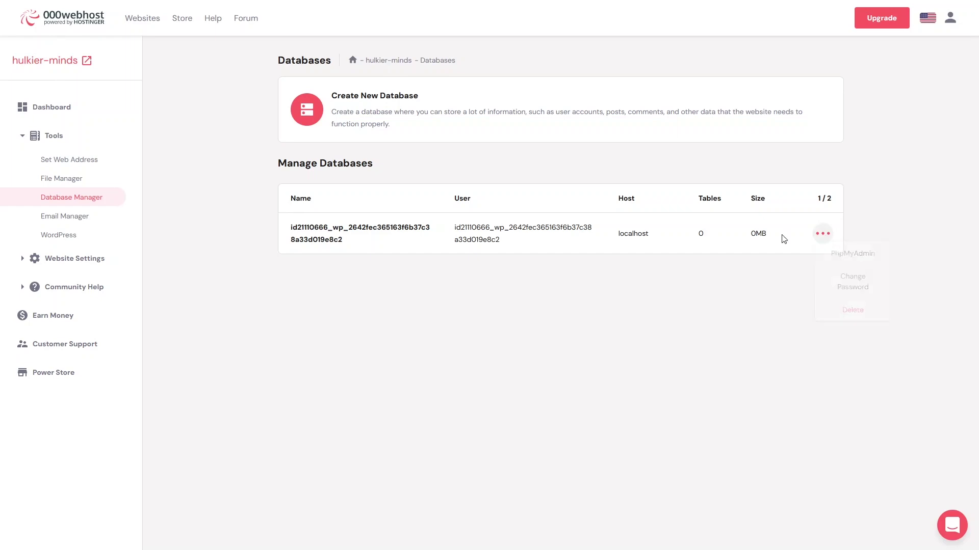
{"action": "left_click", "coordinate": [826, 236]}
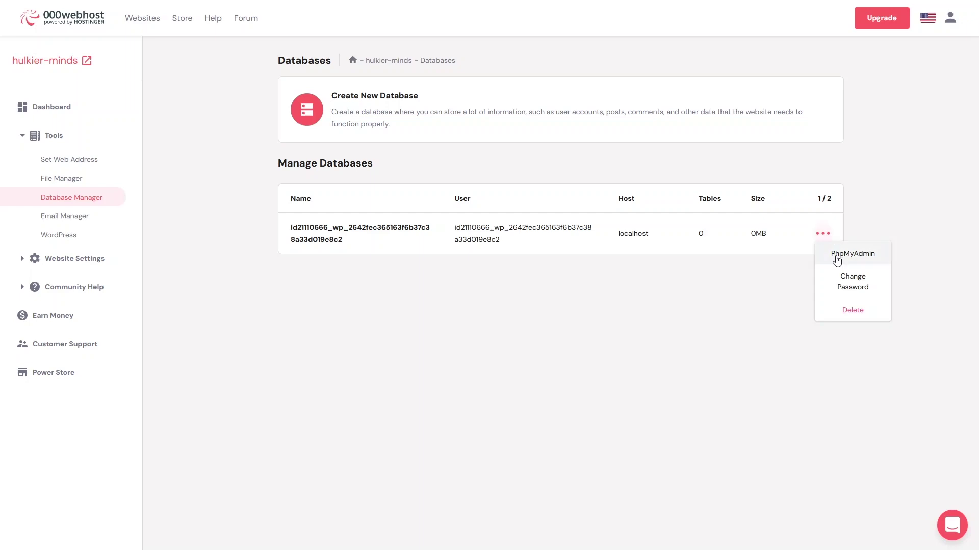
Step: Open the Email Manager, dismiss the WordPress Install dialog, and expand Website Settings
{"action": "left_click", "coordinate": [74, 225]}
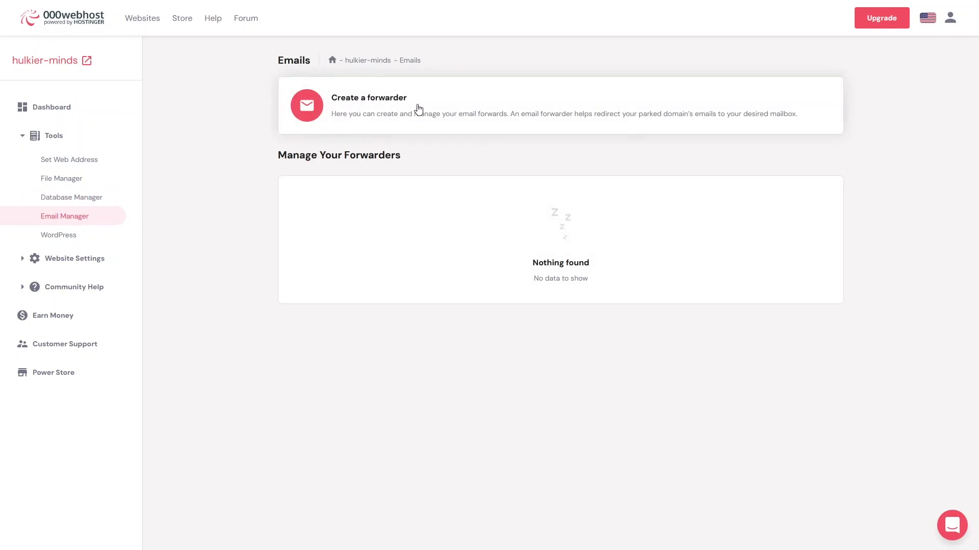
{"action": "left_click", "coordinate": [65, 238]}
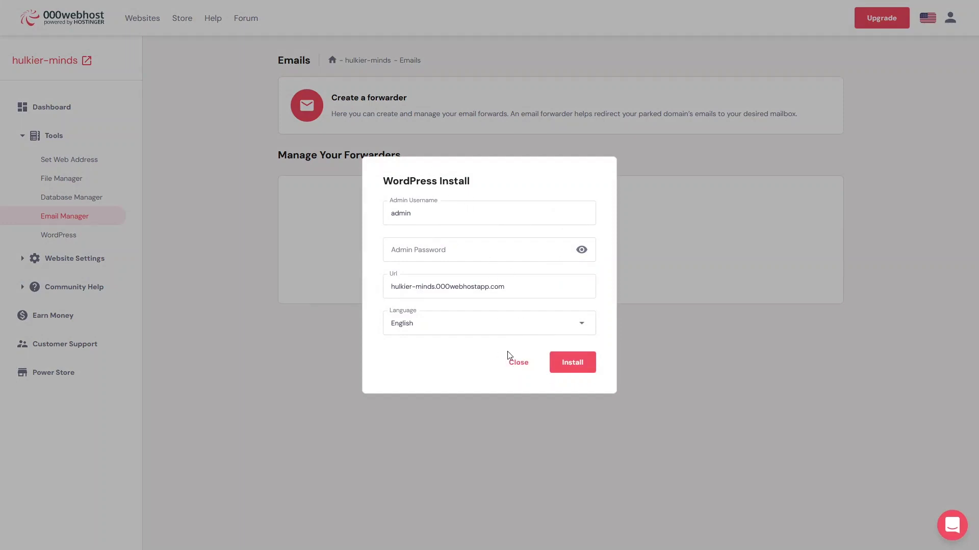
{"action": "left_click", "coordinate": [522, 363]}
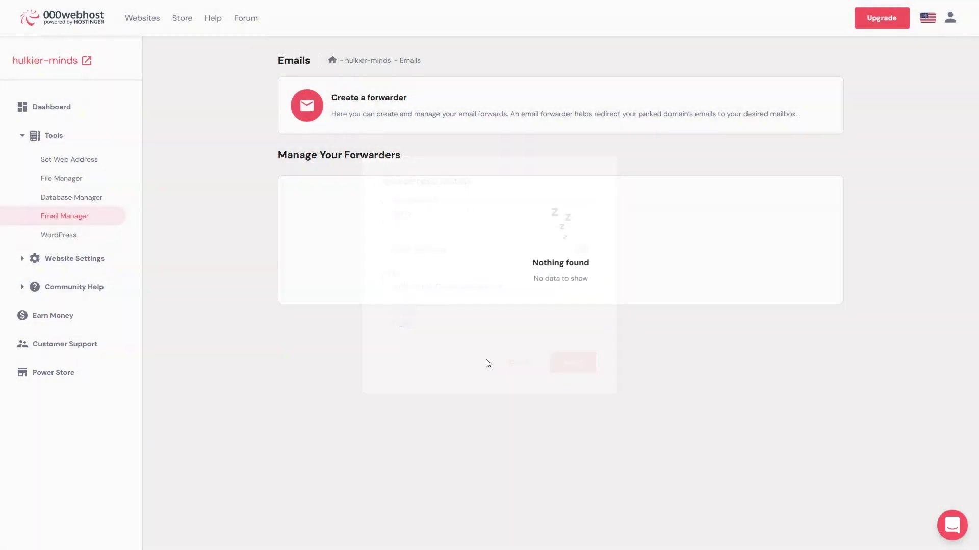
{"action": "left_click", "coordinate": [65, 267]}
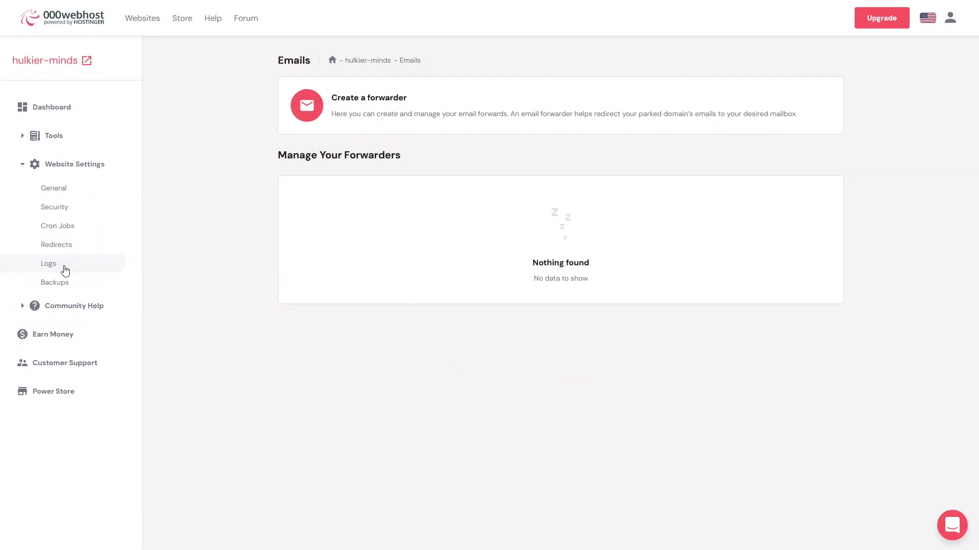
Step: Review the General website settings, leaving the website category set to World
{"action": "left_click", "coordinate": [66, 194]}
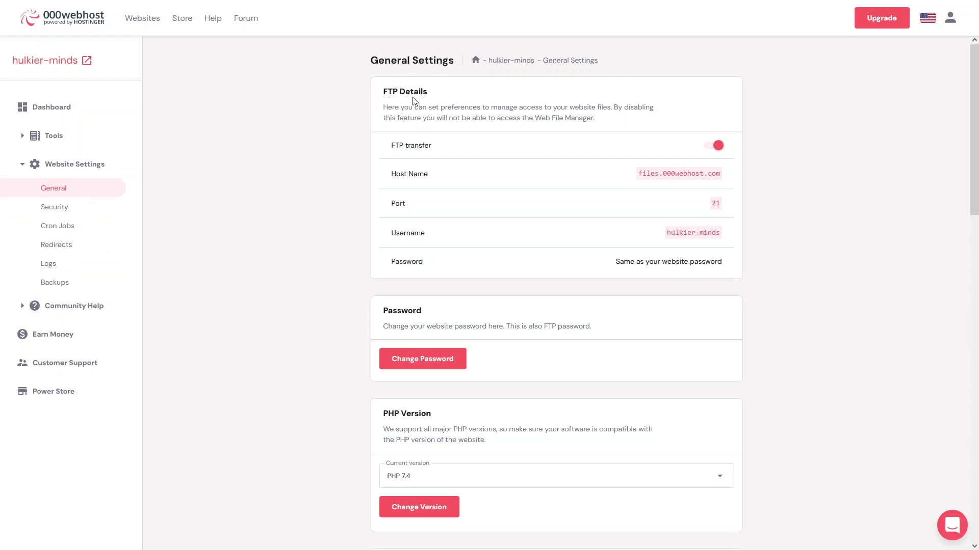
{"action": "scroll", "coordinate": [384, 153], "scroll_direction": "down", "scroll_amount": 1}
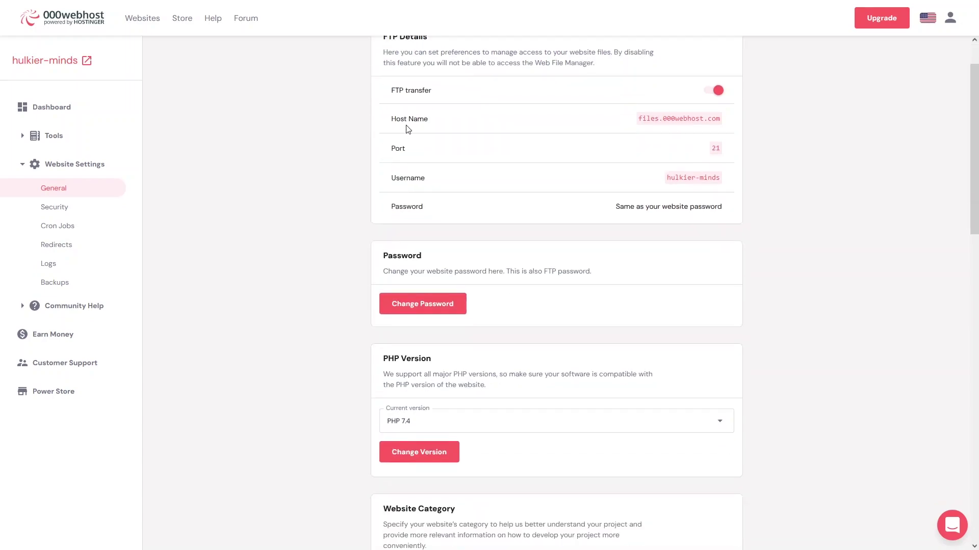
{"action": "scroll", "coordinate": [406, 129], "scroll_direction": "up", "scroll_amount": 1}
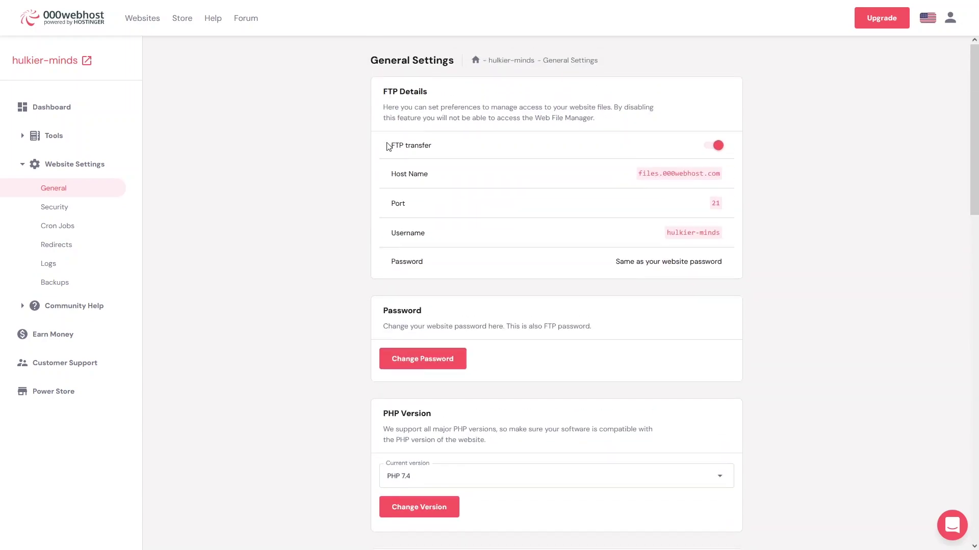
{"action": "scroll", "coordinate": [388, 148], "scroll_direction": "down", "scroll_amount": 3}
{"action": "scroll", "coordinate": [402, 240], "scroll_direction": "down", "scroll_amount": 2}
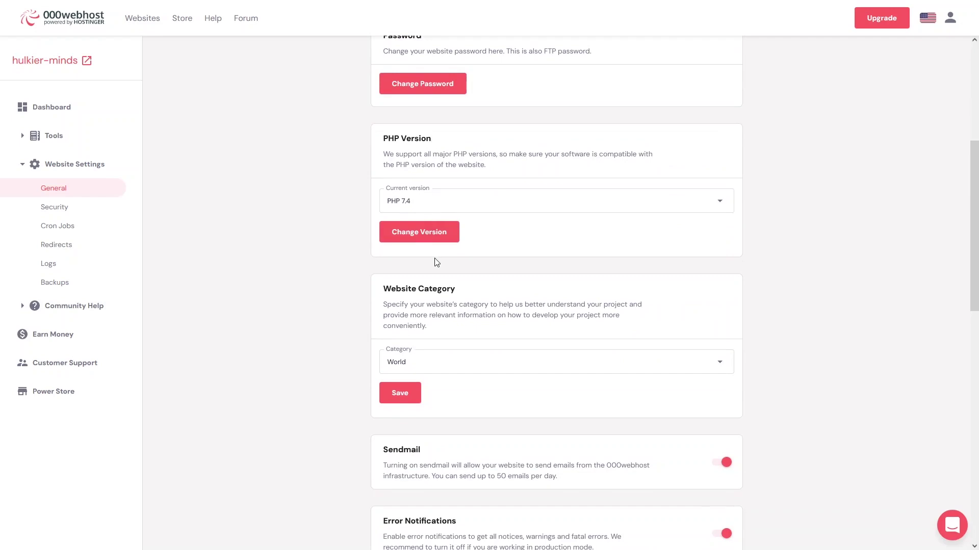
{"action": "scroll", "coordinate": [437, 262], "scroll_direction": "down", "scroll_amount": 1}
{"action": "scroll", "coordinate": [438, 239], "scroll_direction": "down", "scroll_amount": 2}
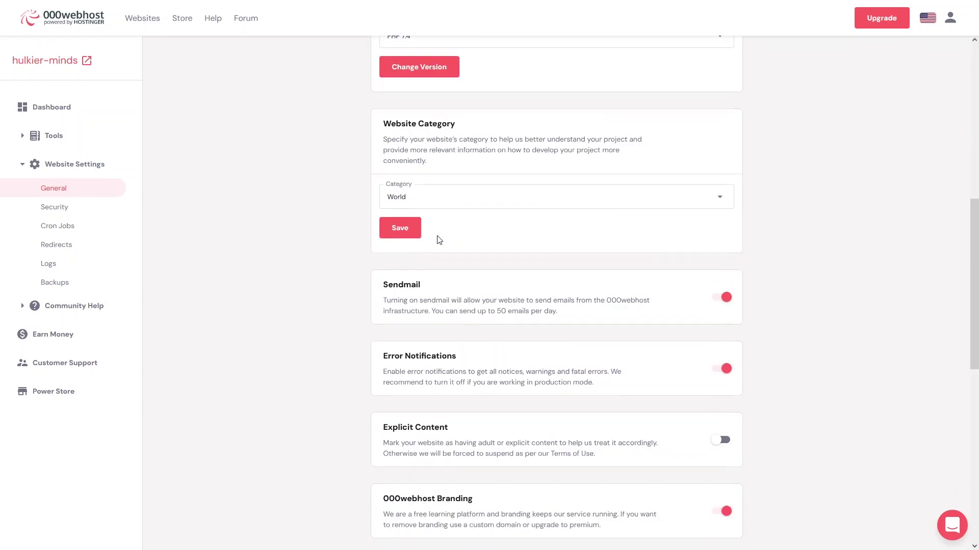
{"action": "left_click", "coordinate": [530, 202]}
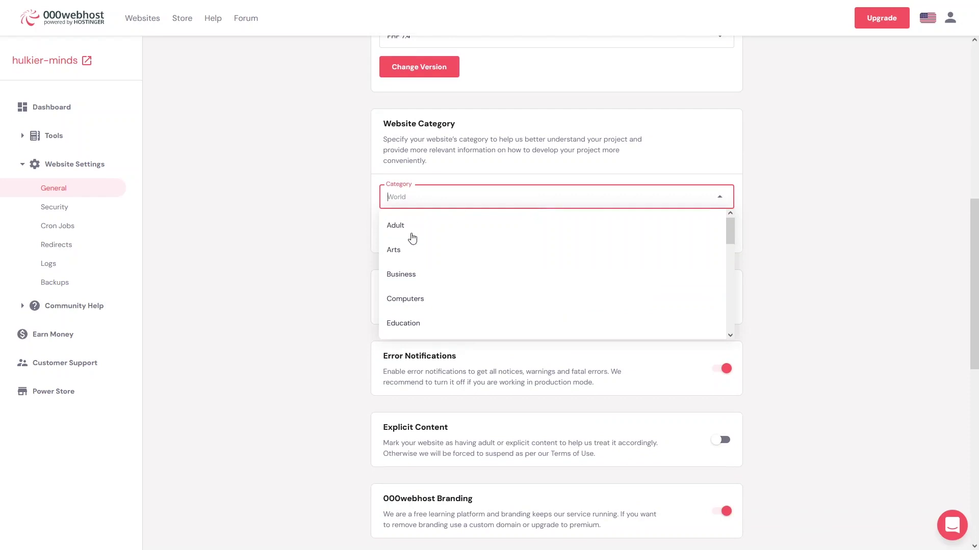
{"action": "scroll", "coordinate": [408, 243], "scroll_direction": "down", "scroll_amount": 5}
{"action": "left_click", "coordinate": [332, 215]}
Step: Look over the remaining General options (Repair/Reset/Delete), then go to the Security page
{"action": "scroll", "coordinate": [338, 221], "scroll_direction": "down", "scroll_amount": 1}
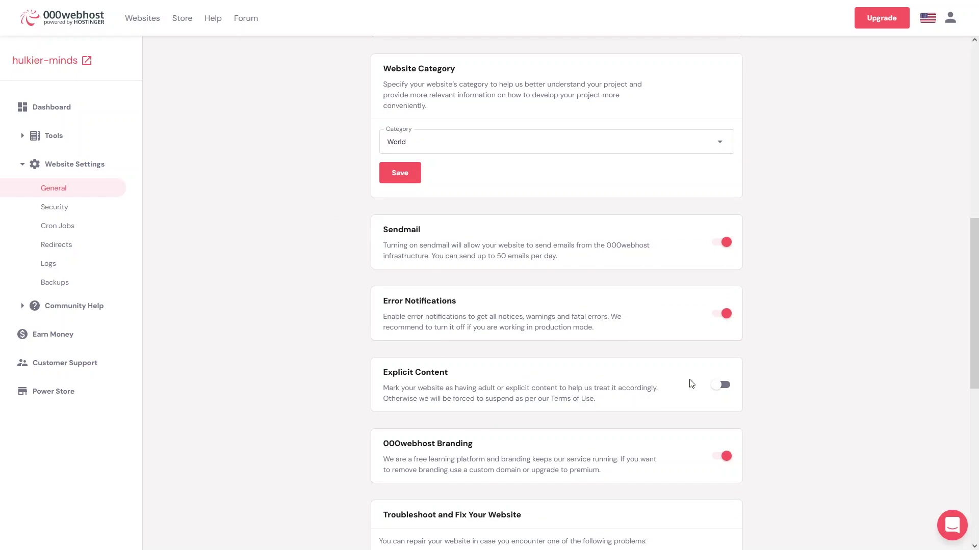
{"action": "scroll", "coordinate": [500, 398], "scroll_direction": "down", "scroll_amount": 3}
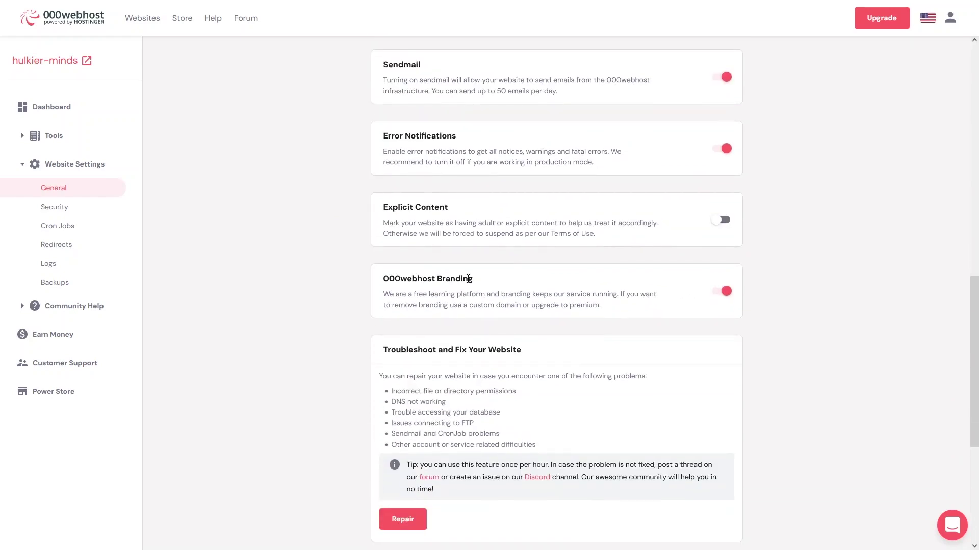
{"action": "scroll", "coordinate": [452, 307], "scroll_direction": "down", "scroll_amount": 3}
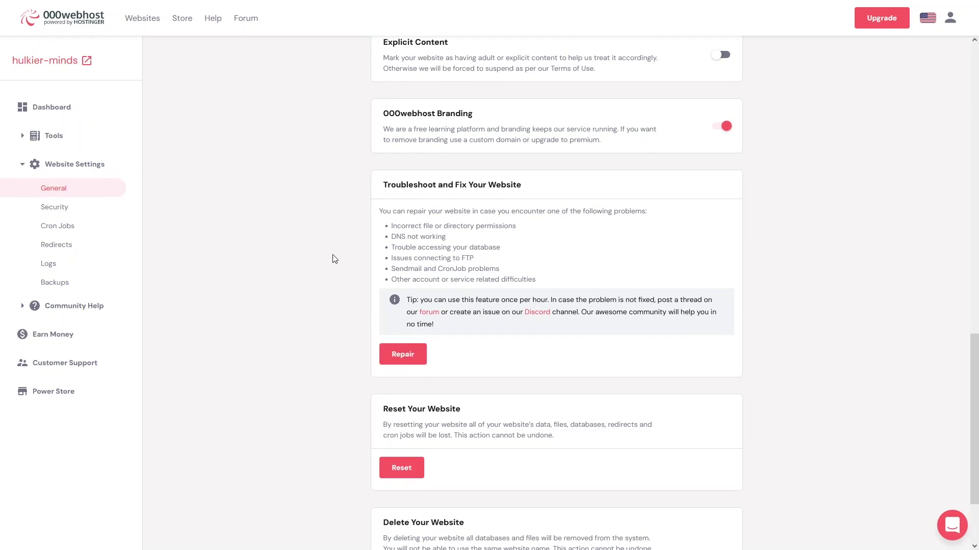
{"action": "scroll", "coordinate": [425, 210], "scroll_direction": "down", "scroll_amount": 2}
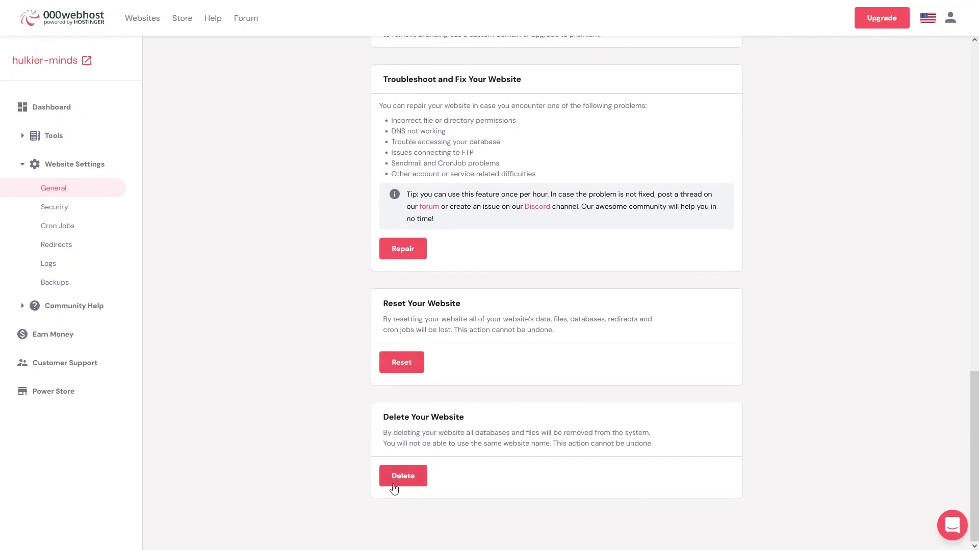
{"action": "left_click", "coordinate": [55, 207]}
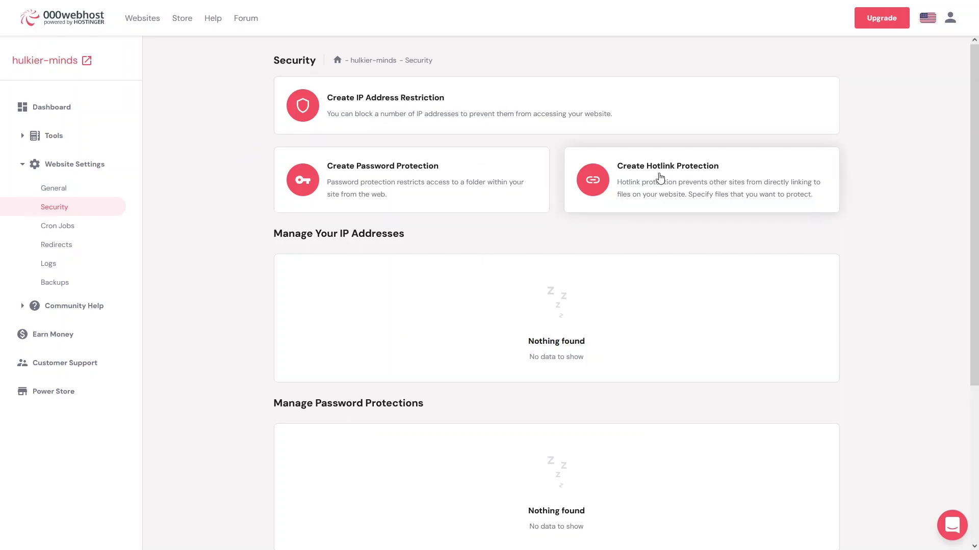
Step: Visit Cron Jobs and Redirects, then view the Logs of the 2023-08-04 creation events
{"action": "scroll", "coordinate": [660, 177], "scroll_direction": "down", "scroll_amount": 4}
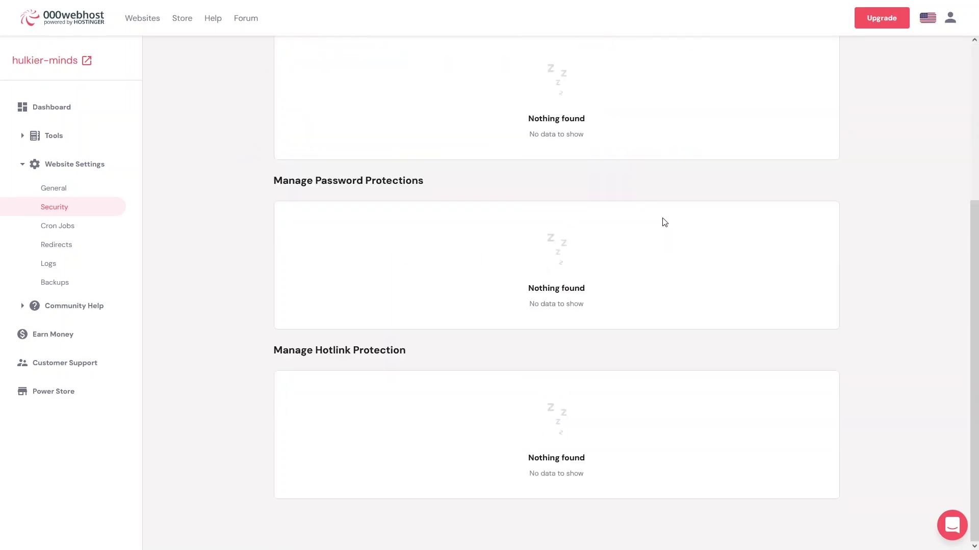
{"action": "left_click", "coordinate": [59, 232]}
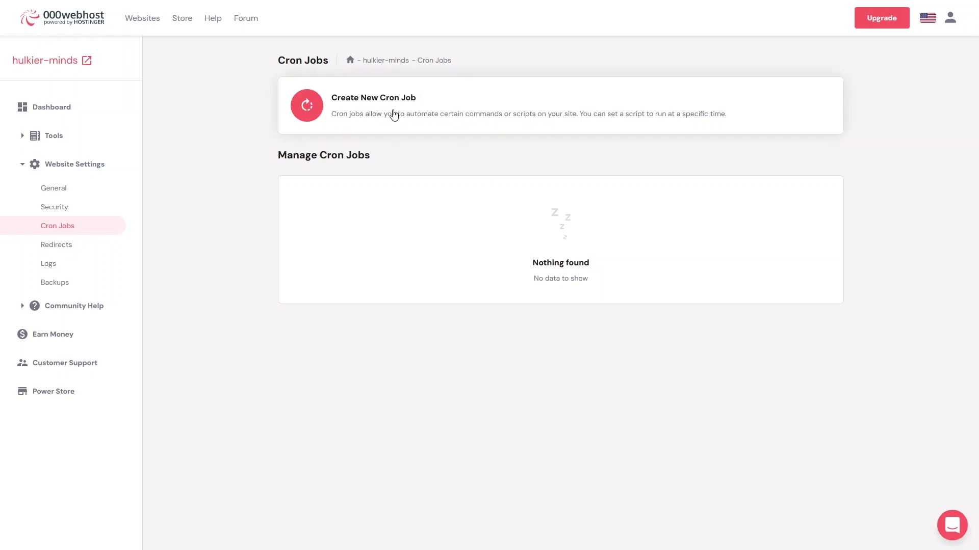
{"action": "left_click", "coordinate": [70, 251]}
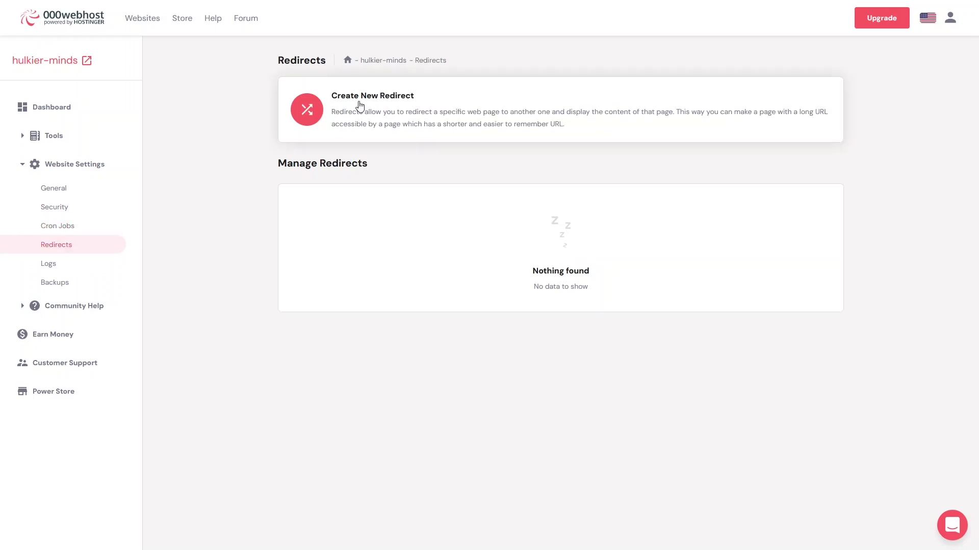
{"action": "left_click", "coordinate": [53, 265]}
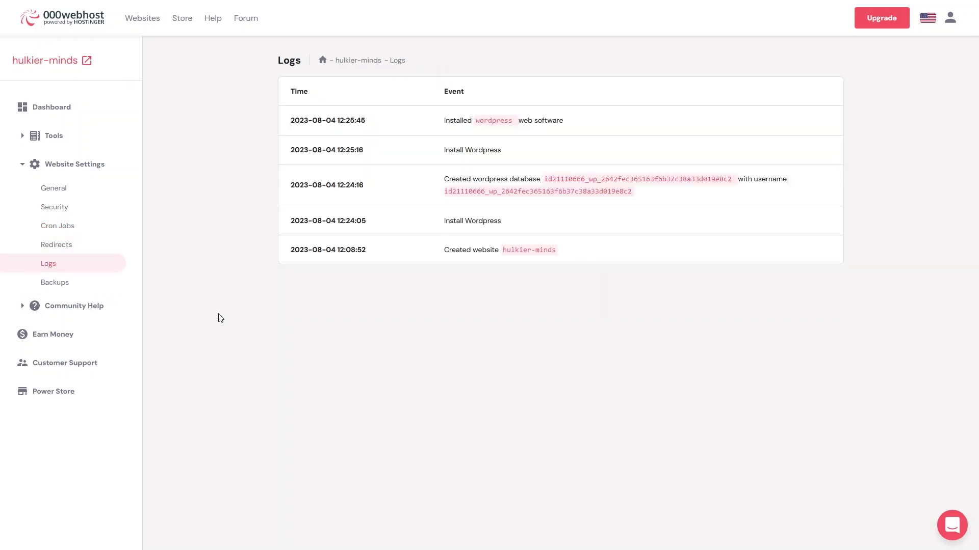
Step: Expand Community Help, view the Hostinger Referral Program blog post, and return to Logs
{"action": "left_click", "coordinate": [23, 312]}
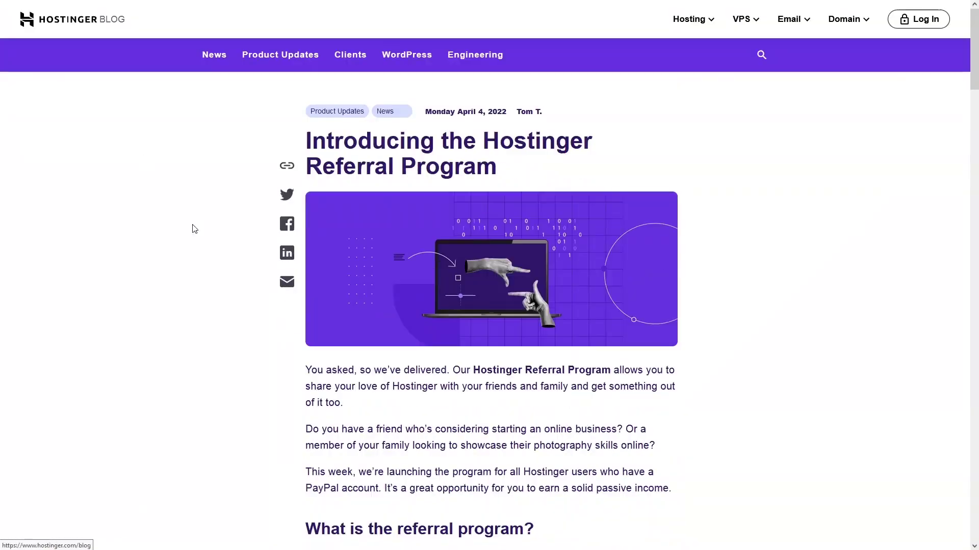
{"action": "scroll", "coordinate": [197, 232], "scroll_direction": "down", "scroll_amount": 2}
{"action": "scroll", "coordinate": [199, 236], "scroll_direction": "up", "scroll_amount": 2}
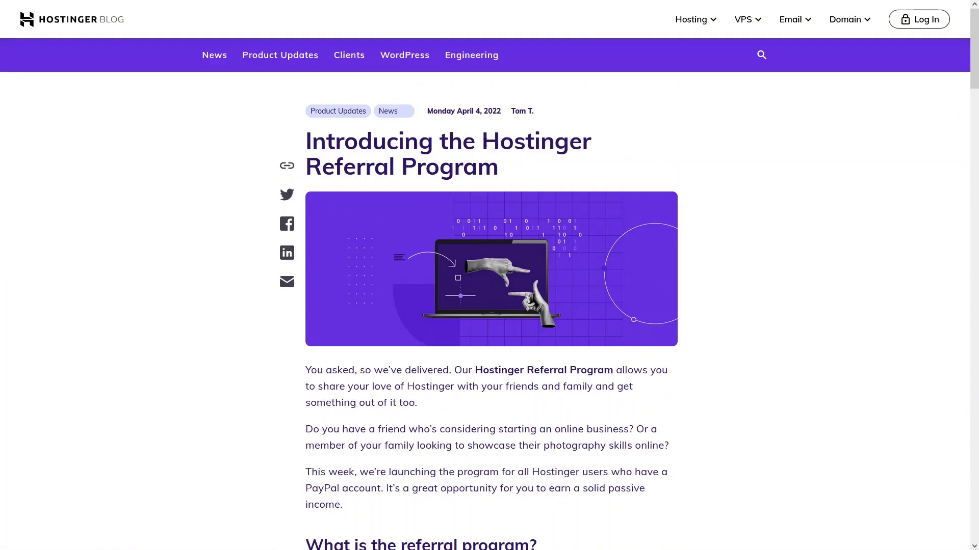
{"action": "left_click_drag", "start_coordinate": [483, 144], "coordinate": [561, 175]}
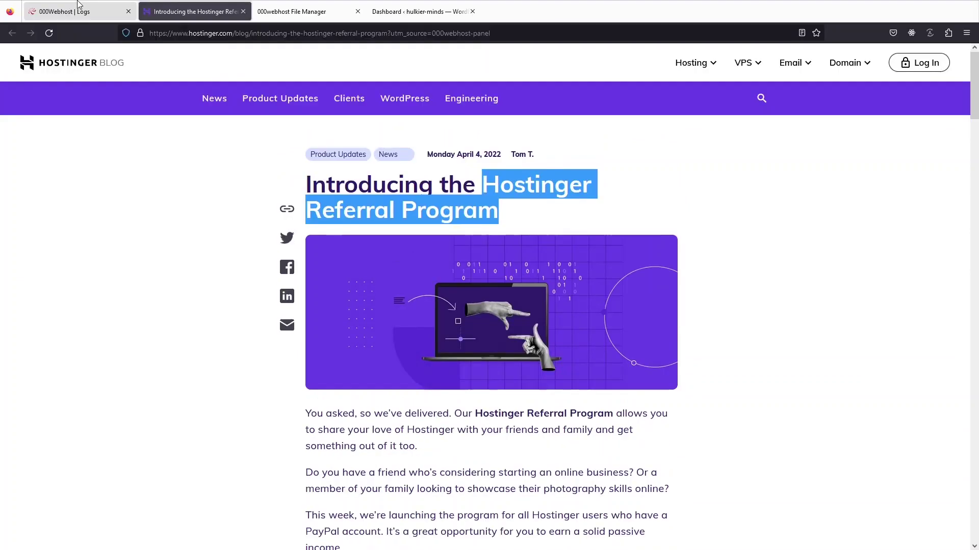
{"action": "left_click", "coordinate": [79, 4]}
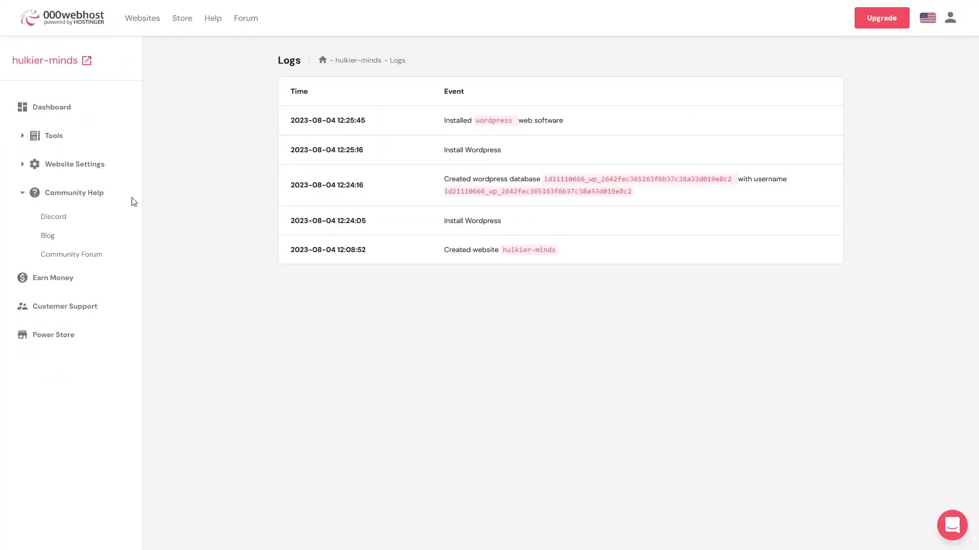
Step: Request customer support, decline the extra help with Not Now, and open the Power Store
{"action": "left_click", "coordinate": [68, 316]}
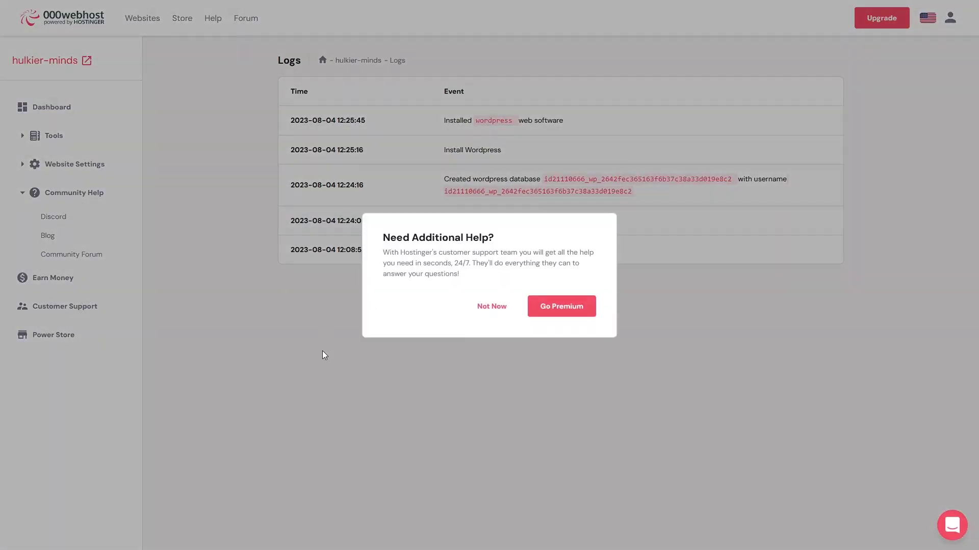
{"action": "left_click", "coordinate": [478, 307]}
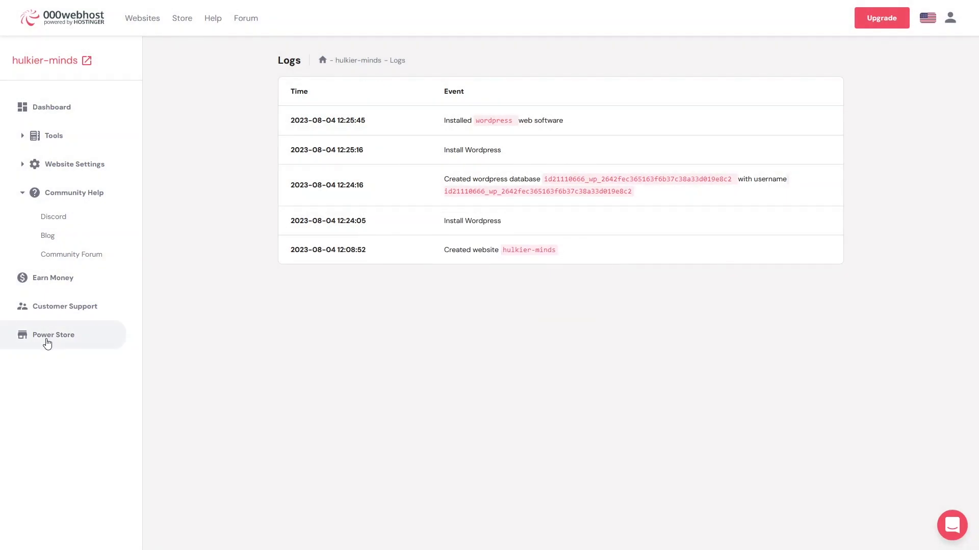
{"action": "left_click", "coordinate": [47, 336]}
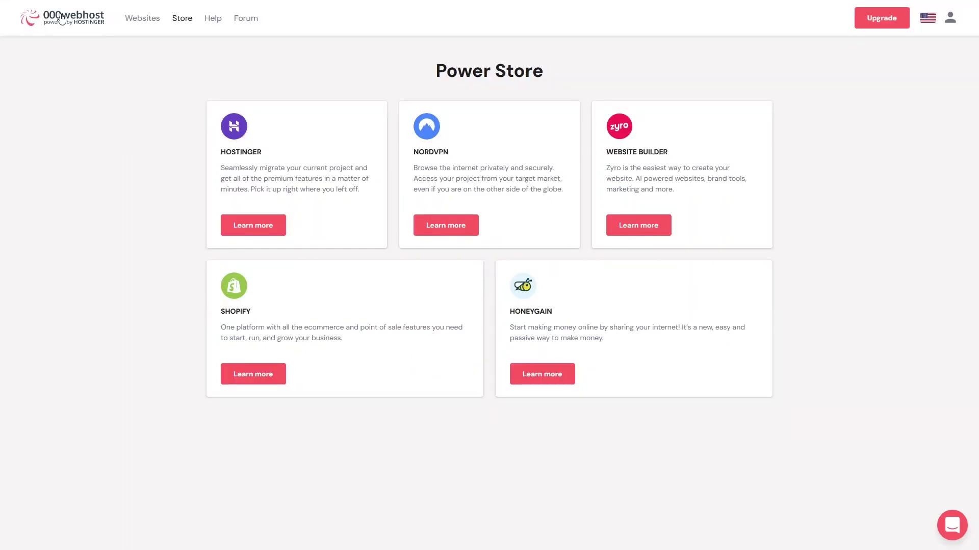
Step: Try creating a new website, decline the limit prompt, and manage hulkier-minds again
{"action": "left_click", "coordinate": [61, 19]}
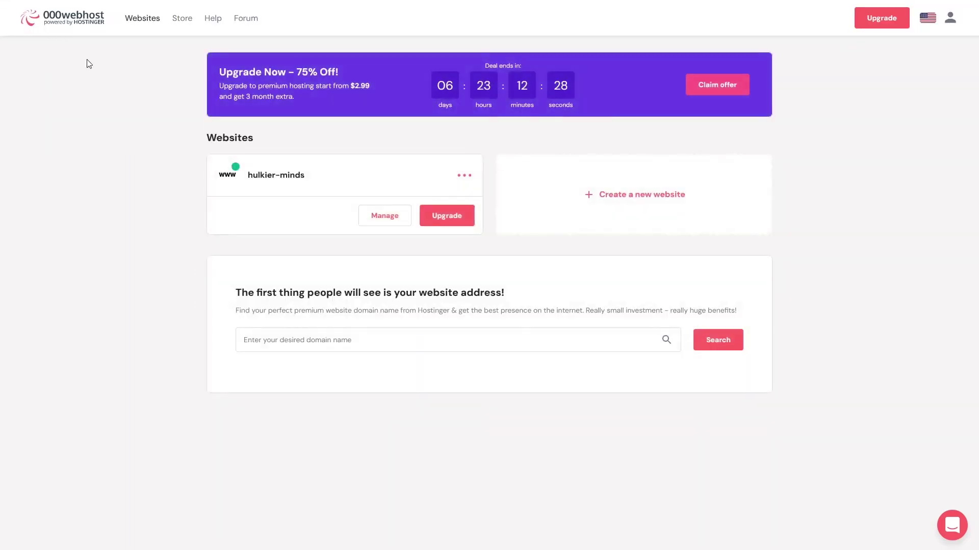
{"action": "left_click", "coordinate": [619, 196]}
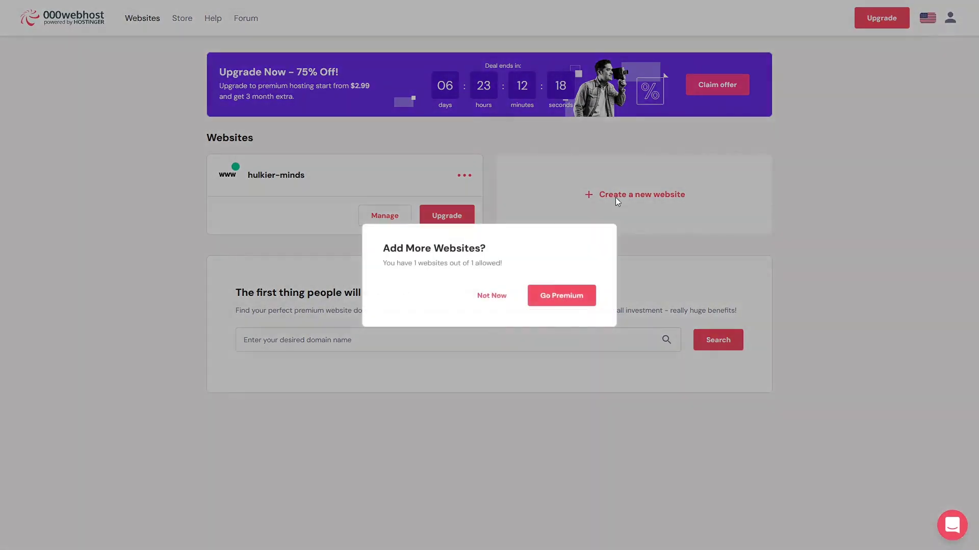
{"action": "left_click", "coordinate": [497, 300]}
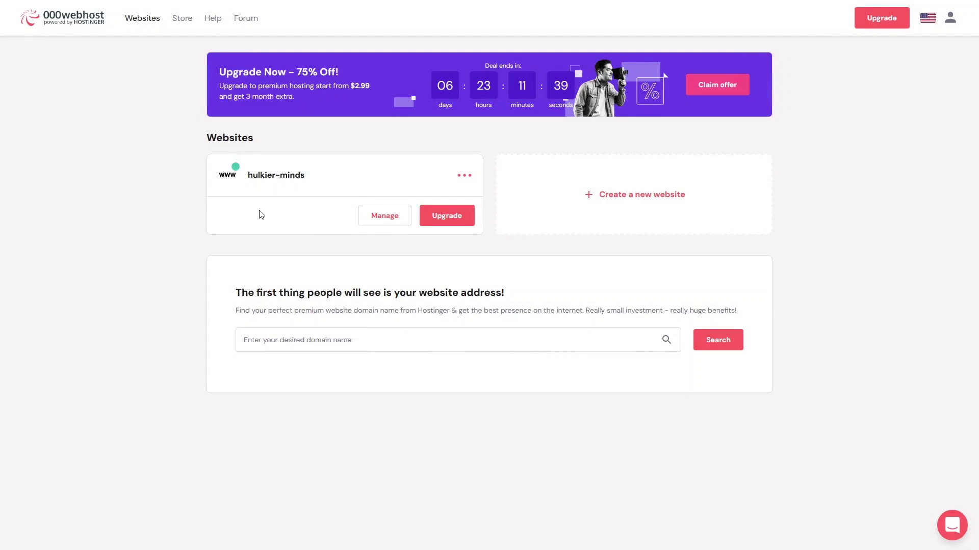
{"action": "left_click", "coordinate": [371, 224]}
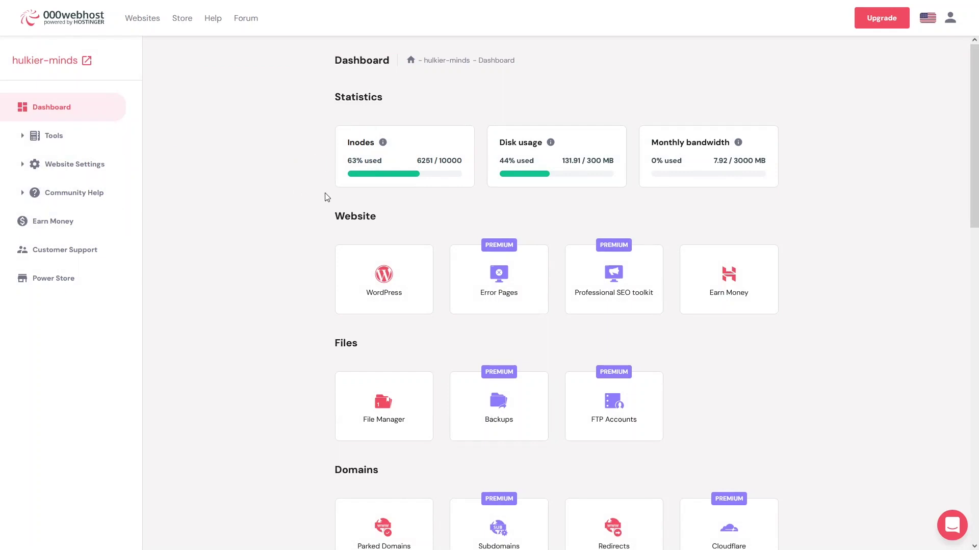
{"action": "scroll", "coordinate": [351, 238], "scroll_direction": "down", "scroll_amount": 2}
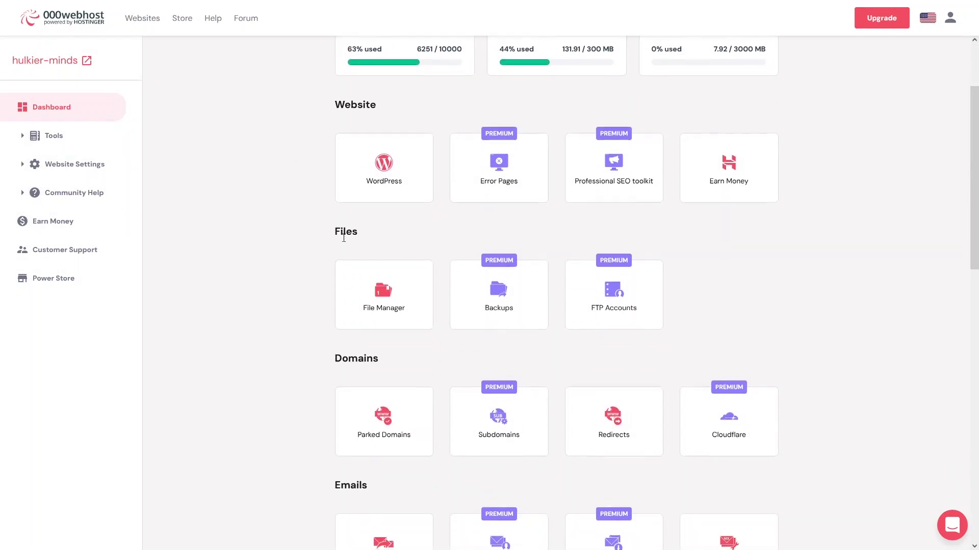
{"action": "scroll", "coordinate": [326, 270], "scroll_direction": "down", "scroll_amount": 2}
{"action": "scroll", "coordinate": [356, 250], "scroll_direction": "down", "scroll_amount": 3}
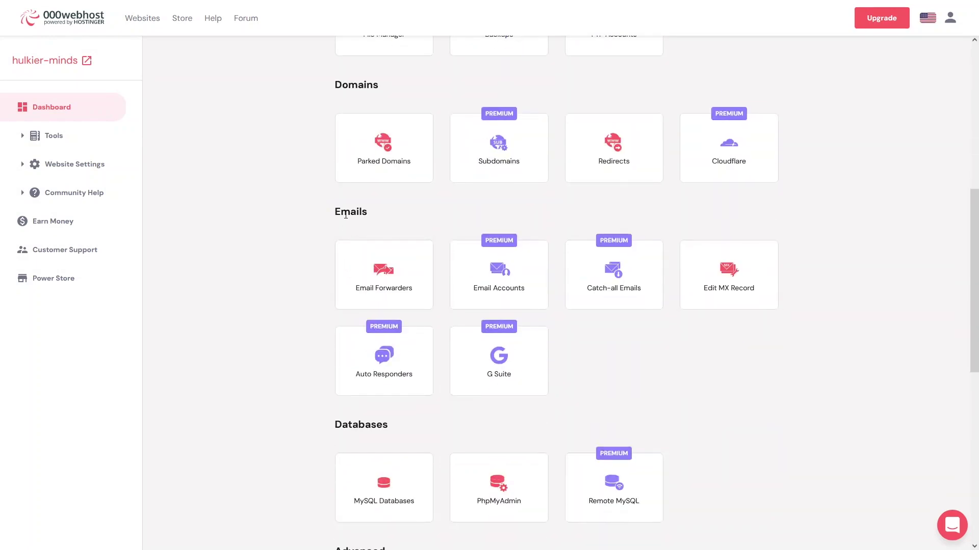
{"action": "scroll", "coordinate": [352, 225], "scroll_direction": "down", "scroll_amount": 4}
{"action": "scroll", "coordinate": [364, 214], "scroll_direction": "down", "scroll_amount": 3}
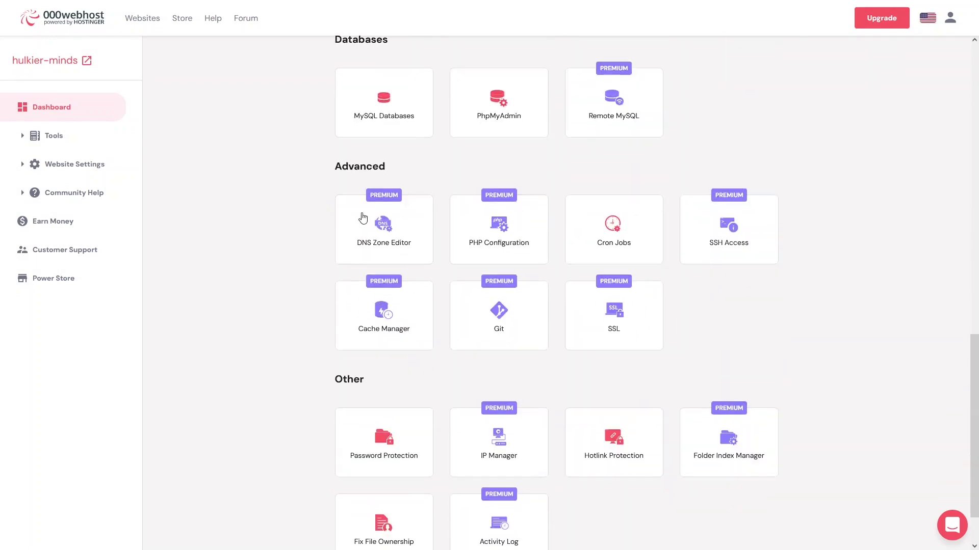
{"action": "scroll", "coordinate": [363, 332], "scroll_direction": "down", "scroll_amount": 1}
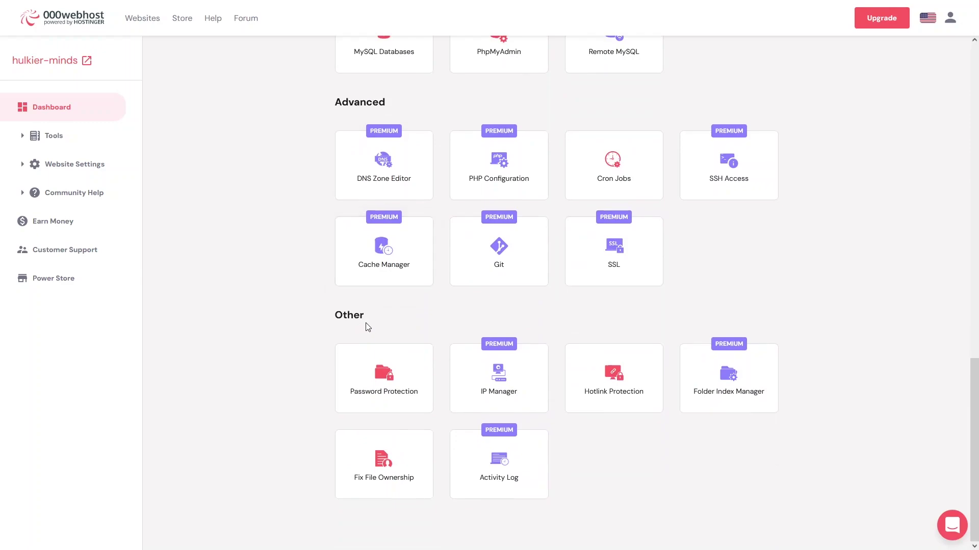
{"action": "scroll", "coordinate": [365, 327], "scroll_direction": "up", "scroll_amount": 3}
{"action": "scroll", "coordinate": [366, 326], "scroll_direction": "up", "scroll_amount": 1}
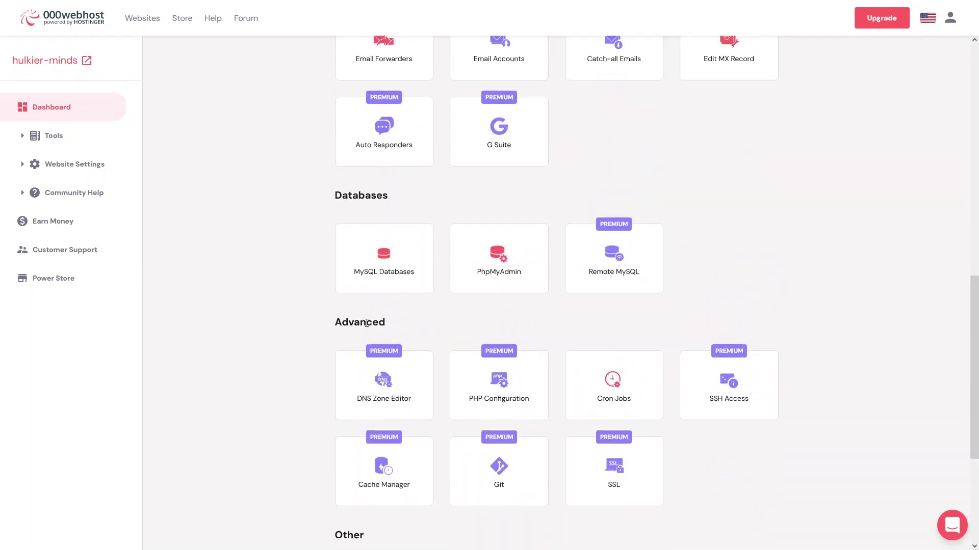
{"action": "scroll", "coordinate": [336, 326], "scroll_direction": "up", "scroll_amount": 4}
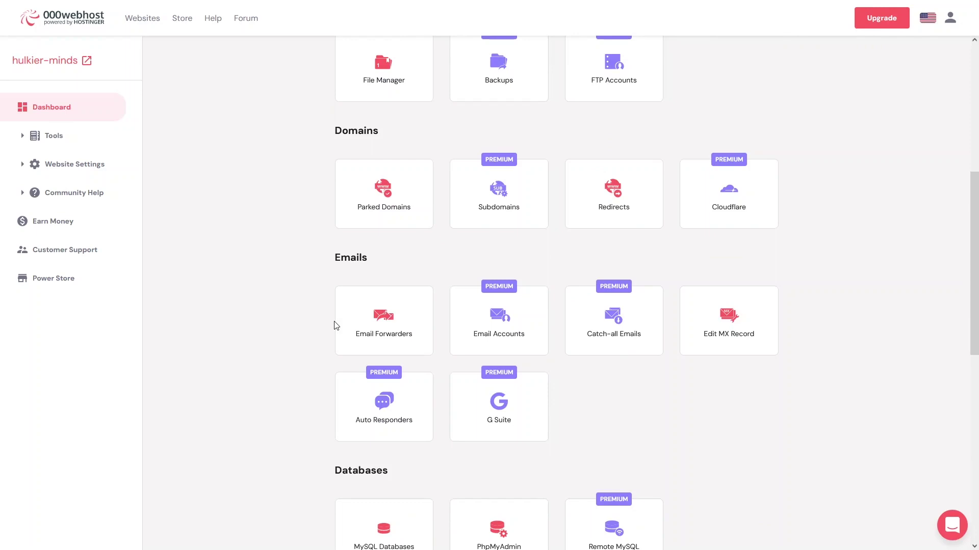
{"action": "scroll", "coordinate": [336, 326], "scroll_direction": "up", "scroll_amount": 5}
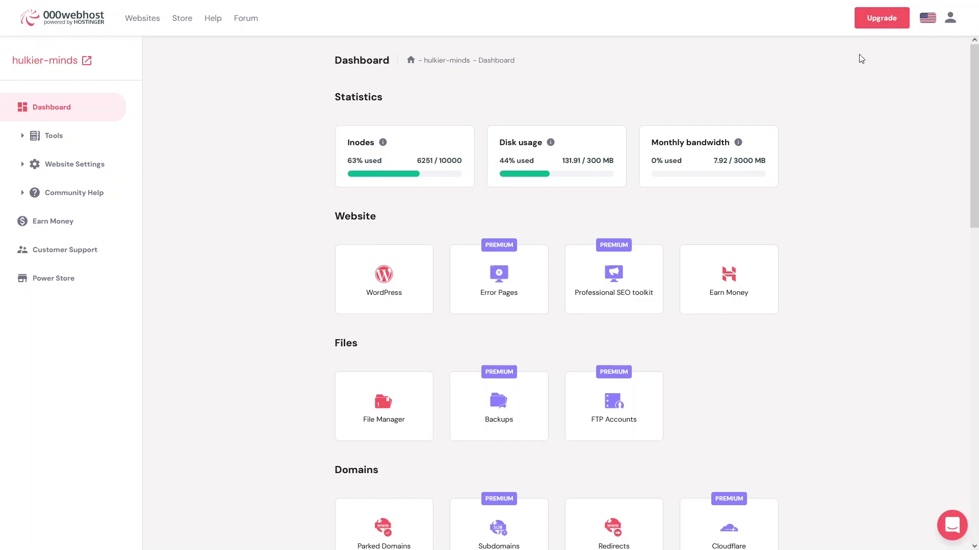
Step: Open the Upgrade offer page with Single, Premium and Business Hosting plans
{"action": "left_click", "coordinate": [892, 27]}
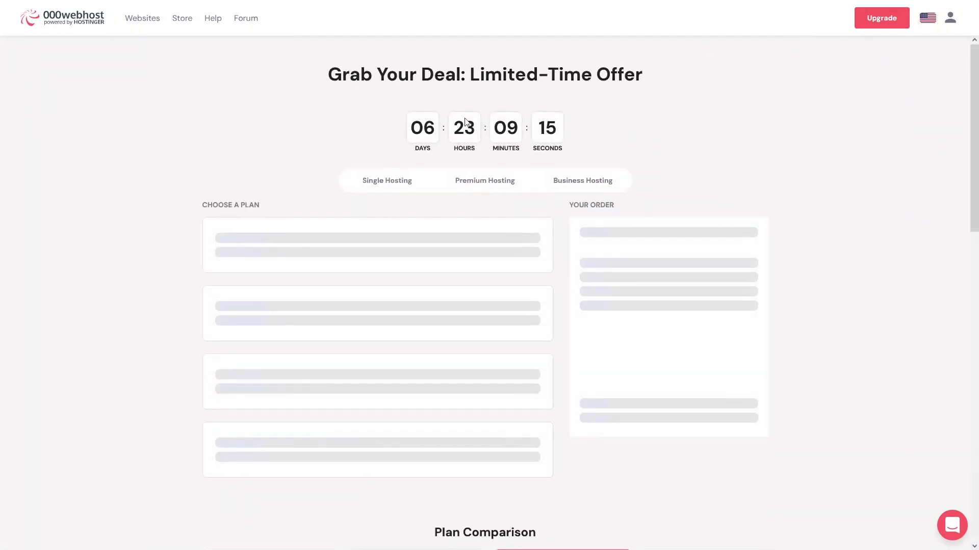